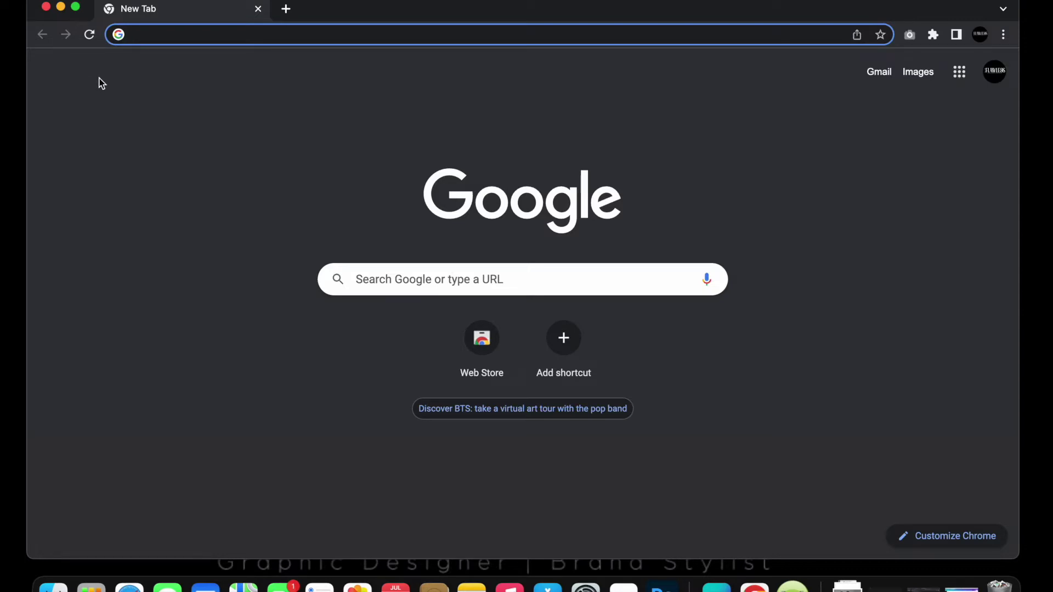
pyautogui.click(60, 7)
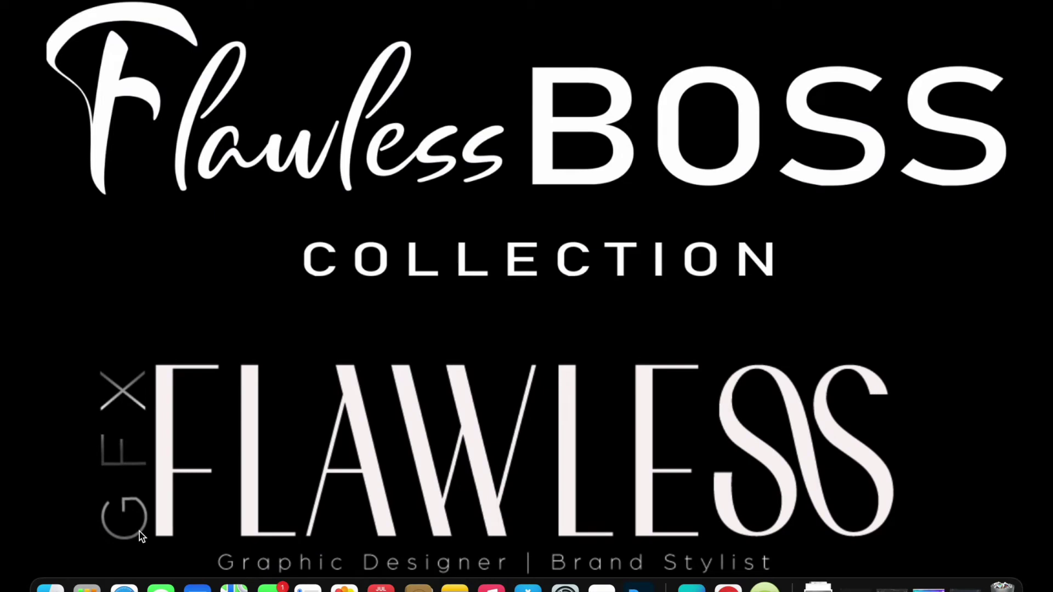
pyautogui.click(129, 587)
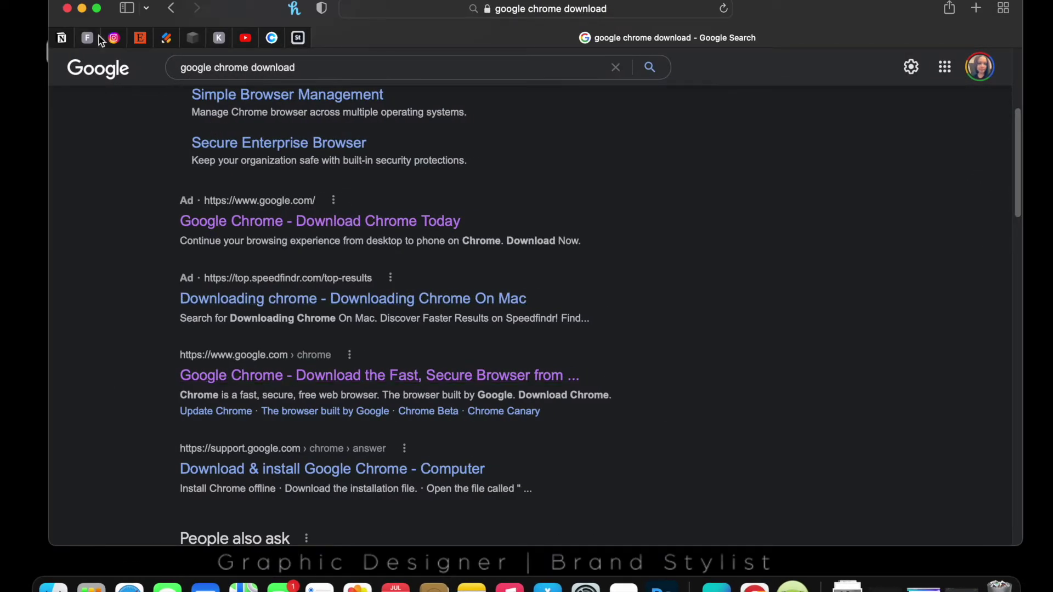
pyautogui.click(82, 10)
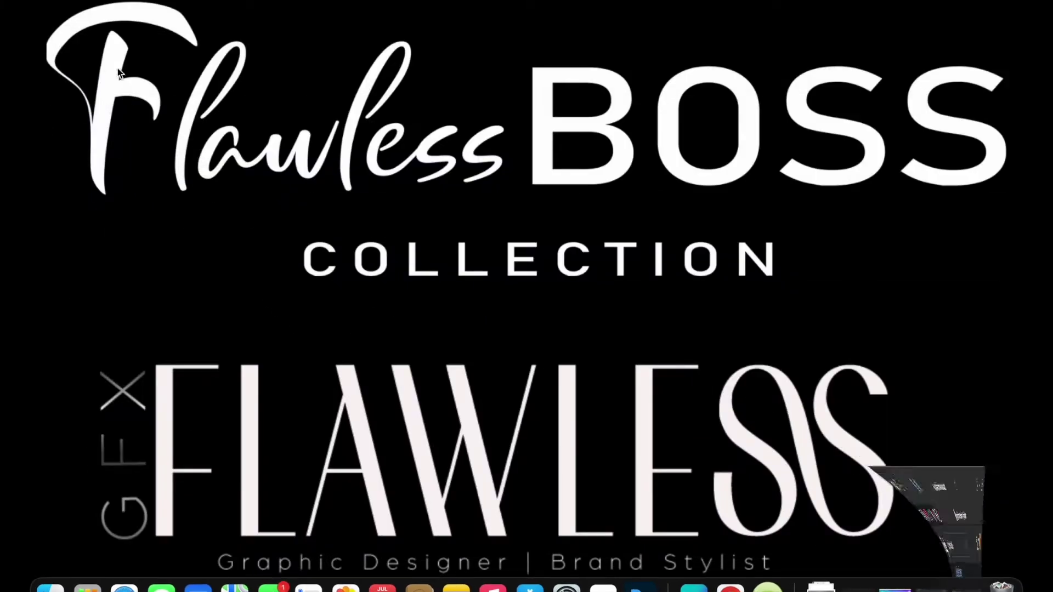
pyautogui.click(728, 588)
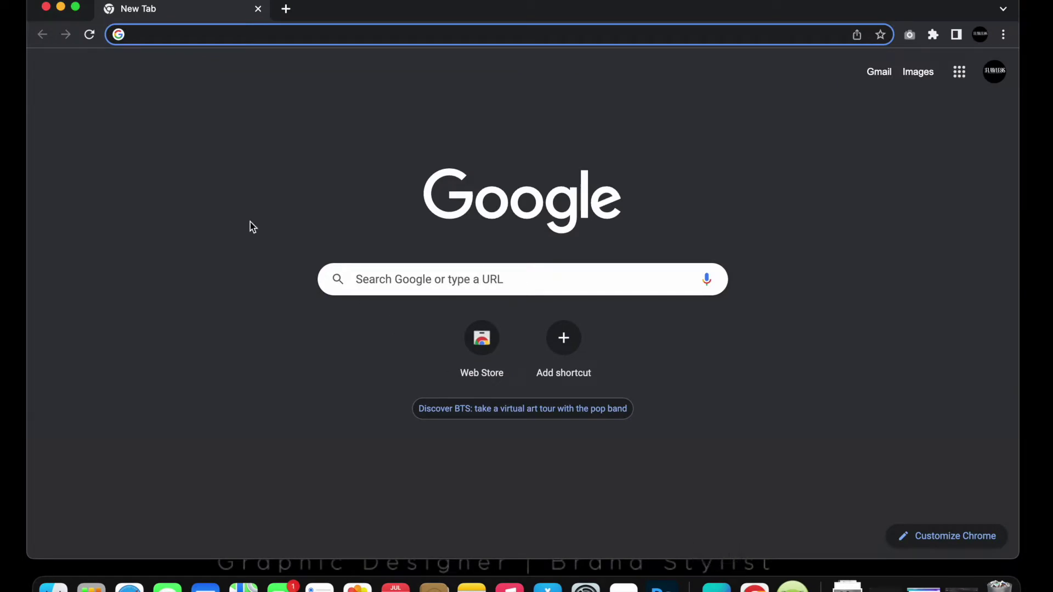
# Step: Make the browser full screen, search Google for "full page screenshot" and open the GoFullPage - Full Page Screen Capture extension page
pyautogui.click(75, 6)
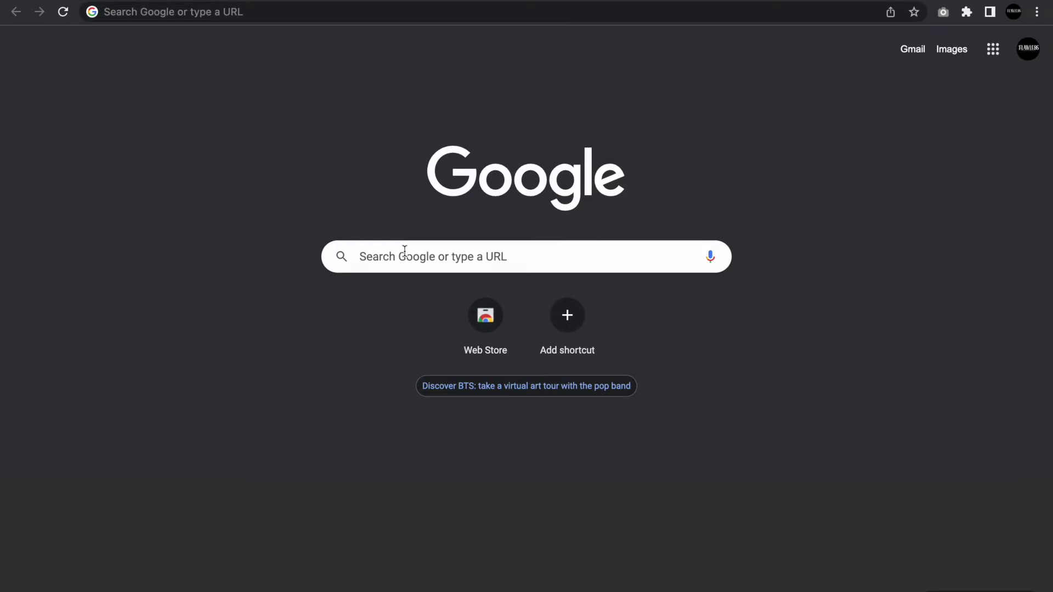
pyautogui.click(405, 251)
pyautogui.click(406, 297)
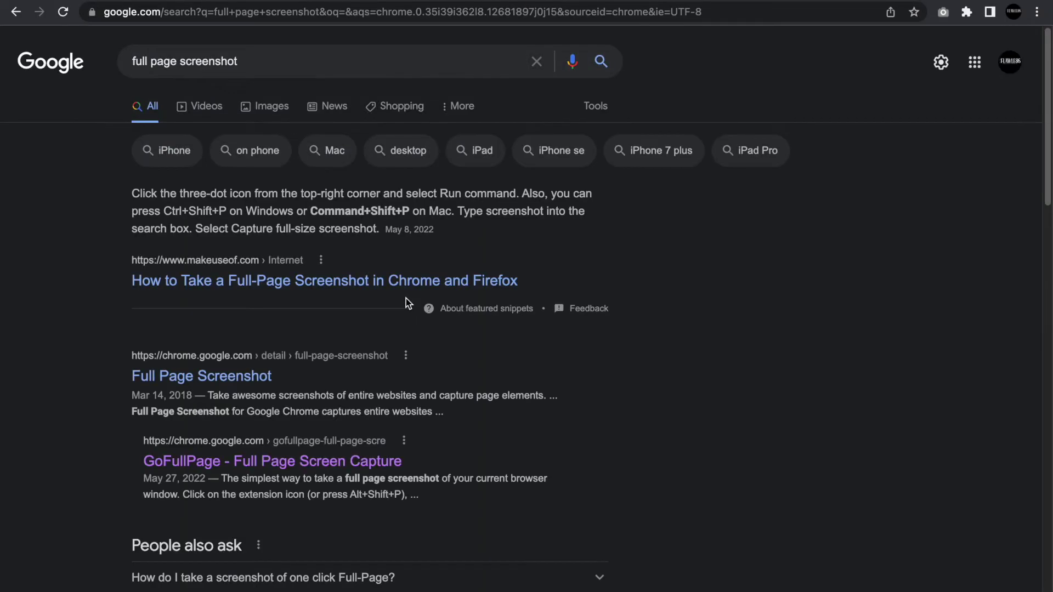
pyautogui.moveTo(1051, 132)
pyautogui.mouseDown()
pyautogui.moveTo(1049, 151)
pyautogui.moveTo(1051, 112)
pyautogui.mouseUp()
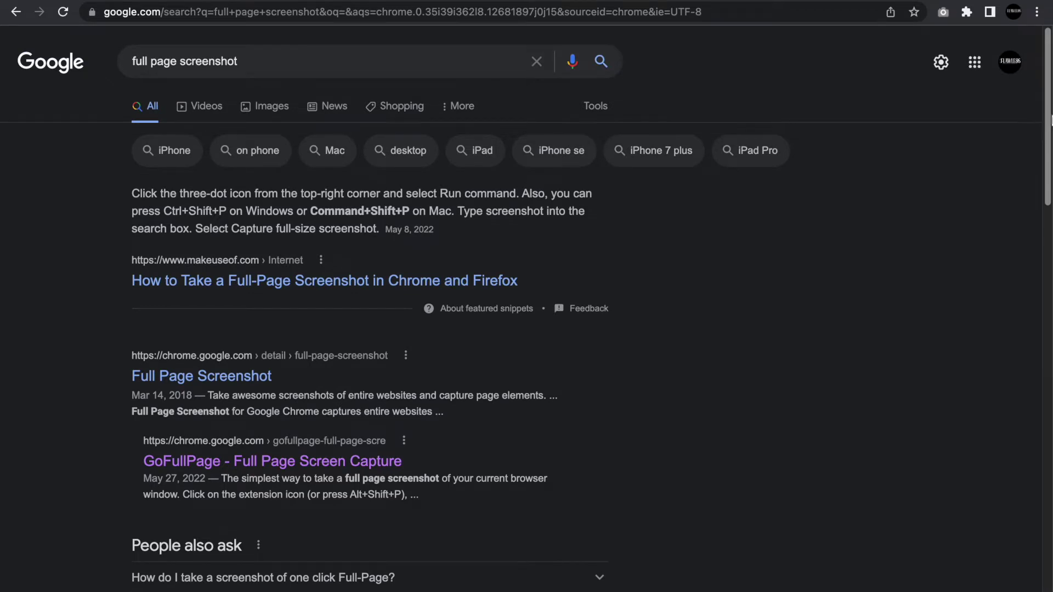
pyautogui.scroll(-3, 439, 325)
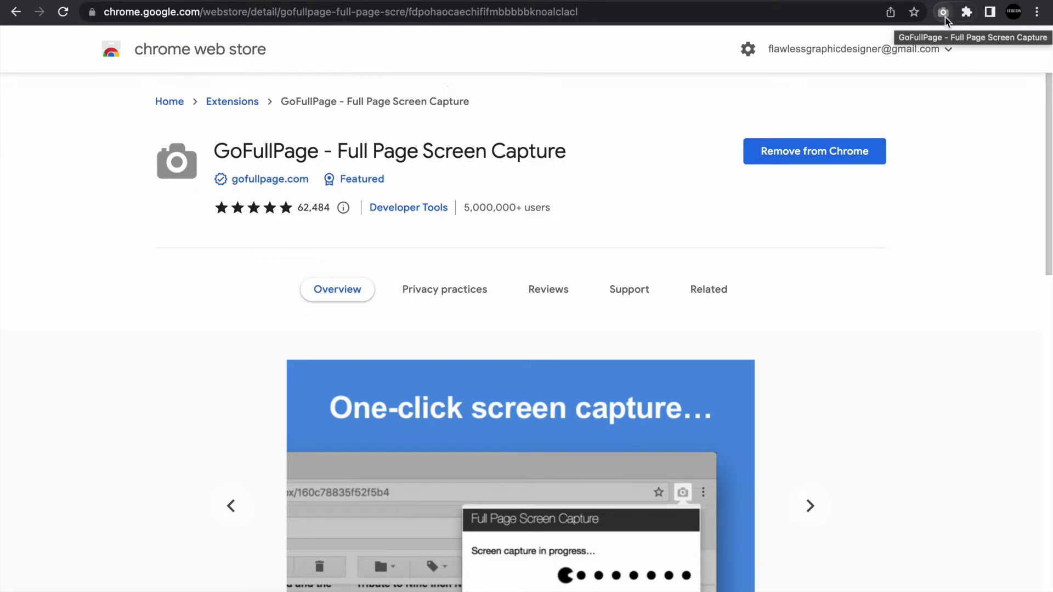
# Step: Look through the preview images on the GoFullPage extension's Web Store page
pyautogui.scroll(-4, 1047, 122)
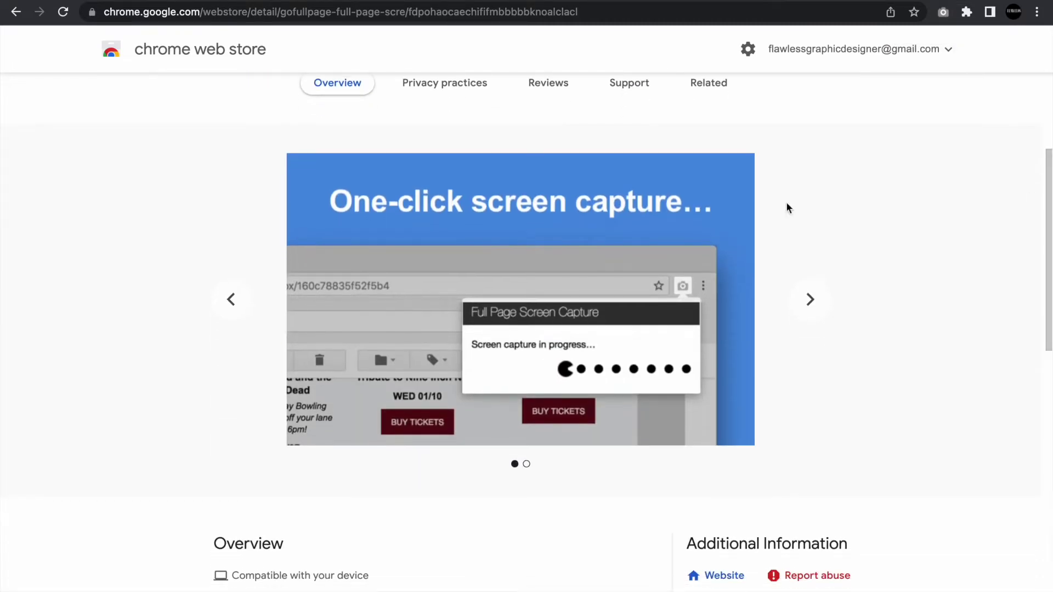
pyautogui.click(811, 299)
pyautogui.click(811, 299)
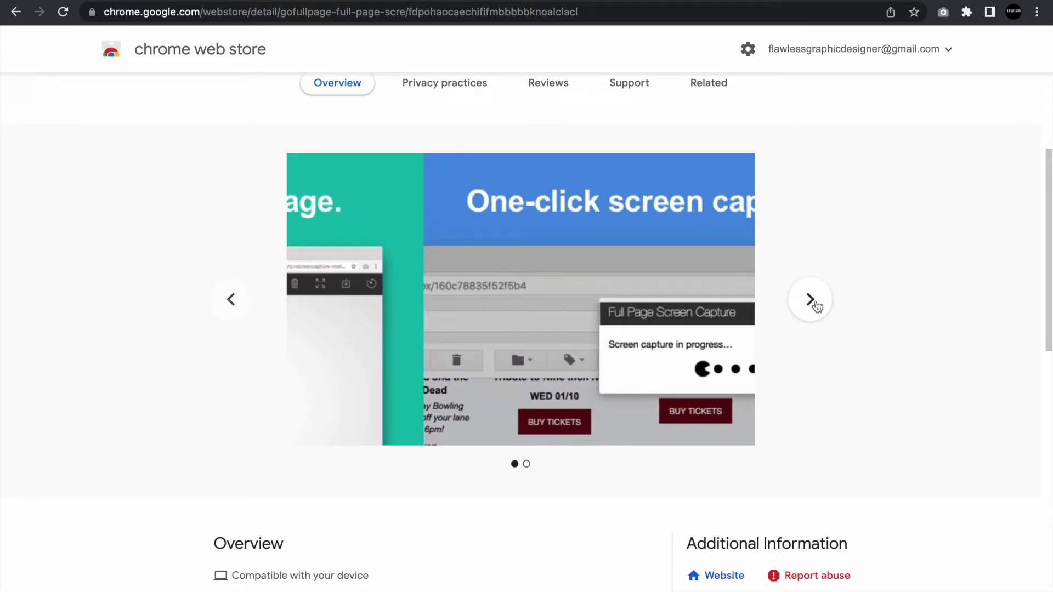
pyautogui.scroll(4, 1050, 297)
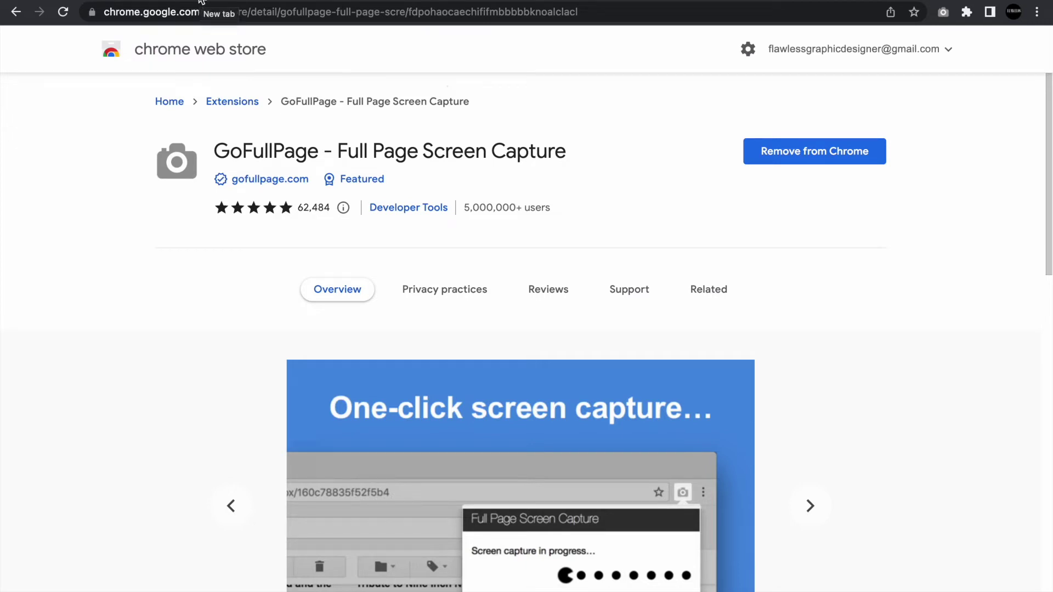
# Step: Search for "shopify partners" in a new browser tab, open the Become a Shopify Partner result and log in
pyautogui.click(200, 1)
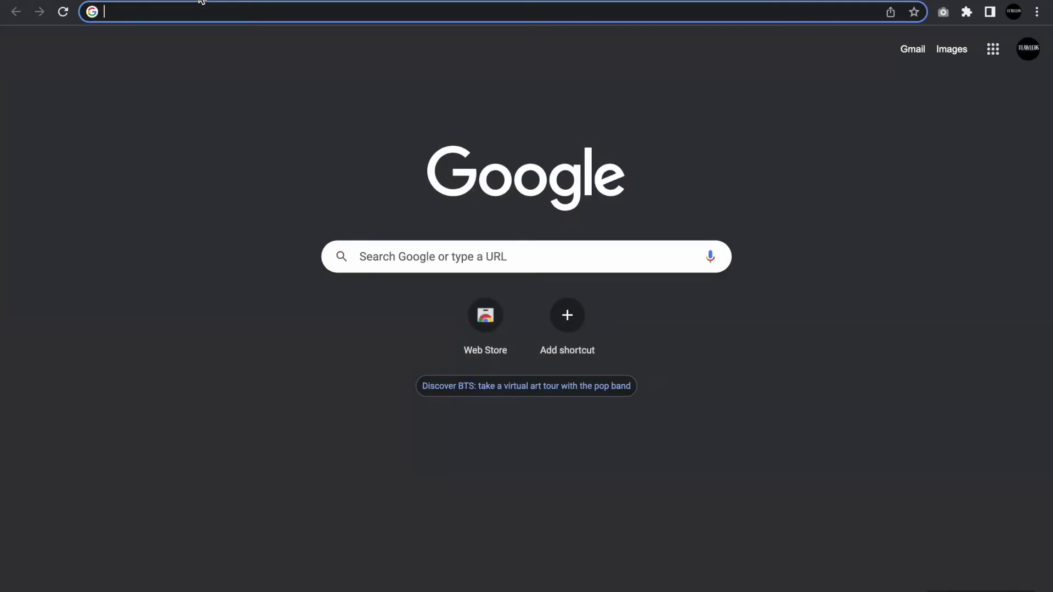
pyautogui.write('sh')
pyautogui.click(211, 37)
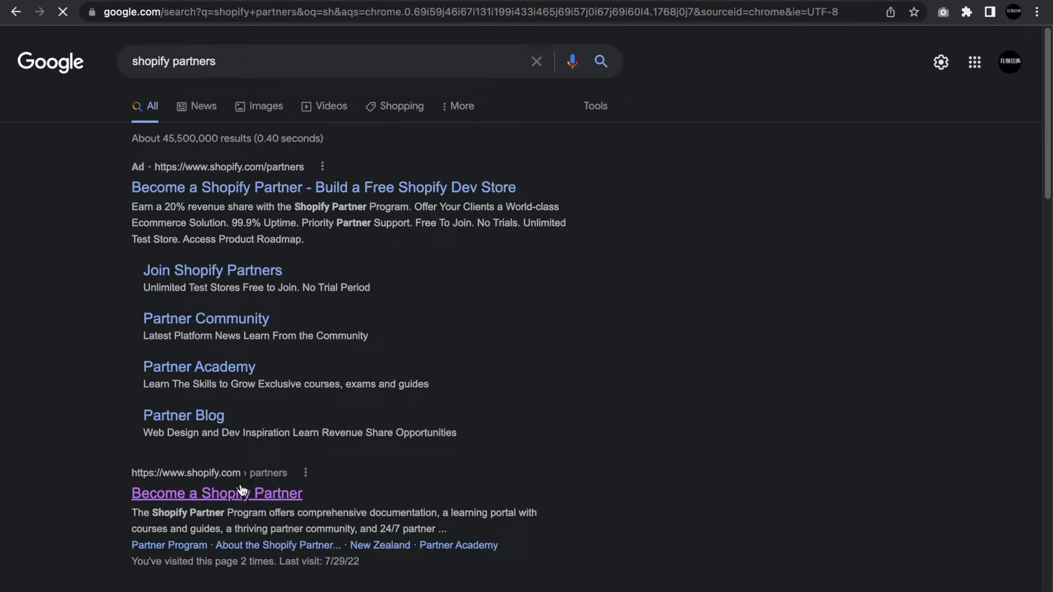
pyautogui.click(241, 493)
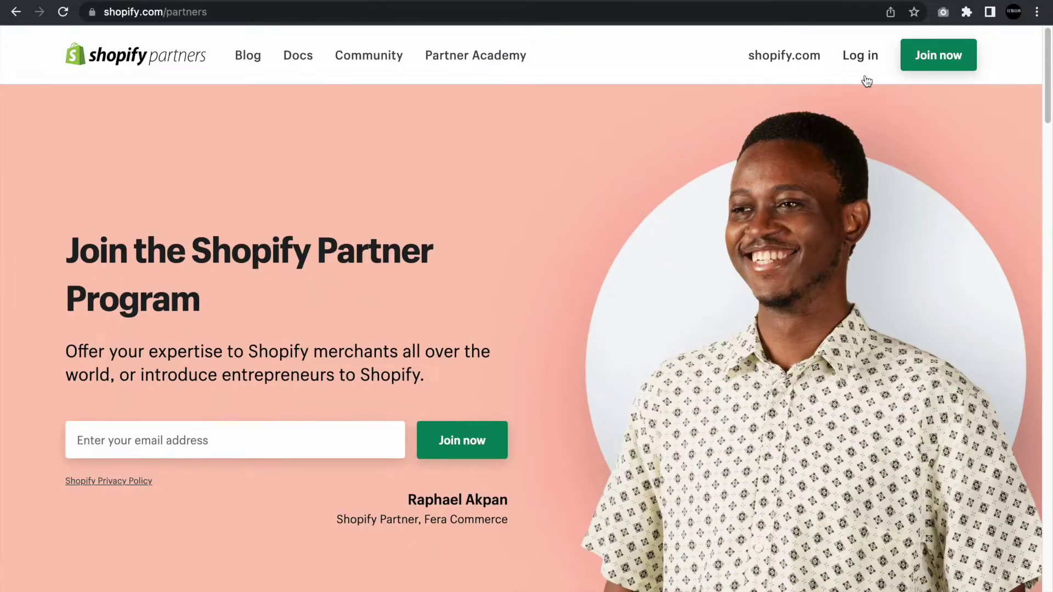
pyautogui.click(864, 99)
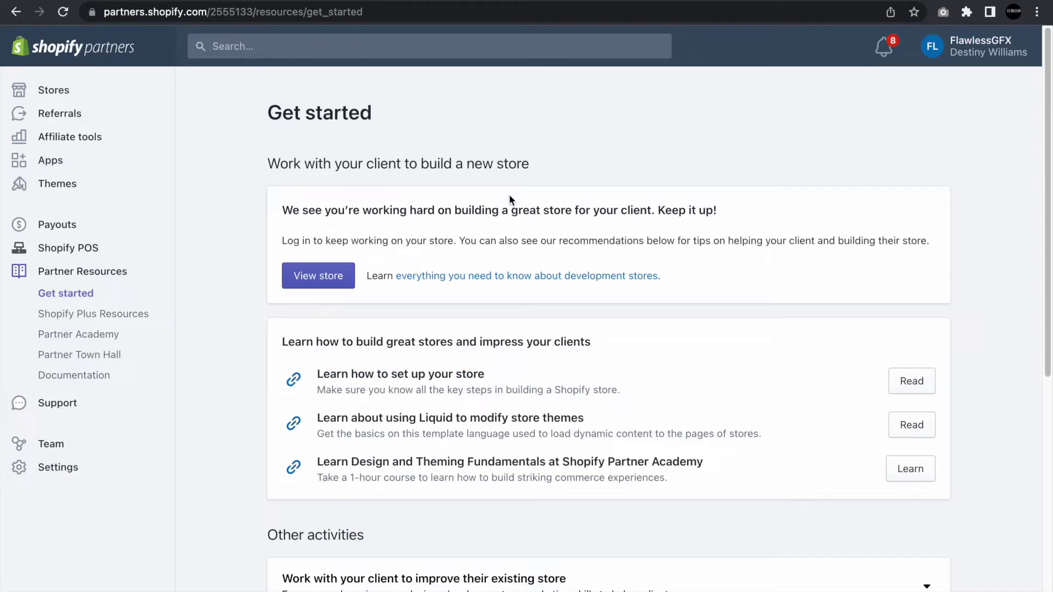
# Step: Log in to the Flawlessgfx development store and open its current Dawn theme for customizing
pyautogui.click(68, 93)
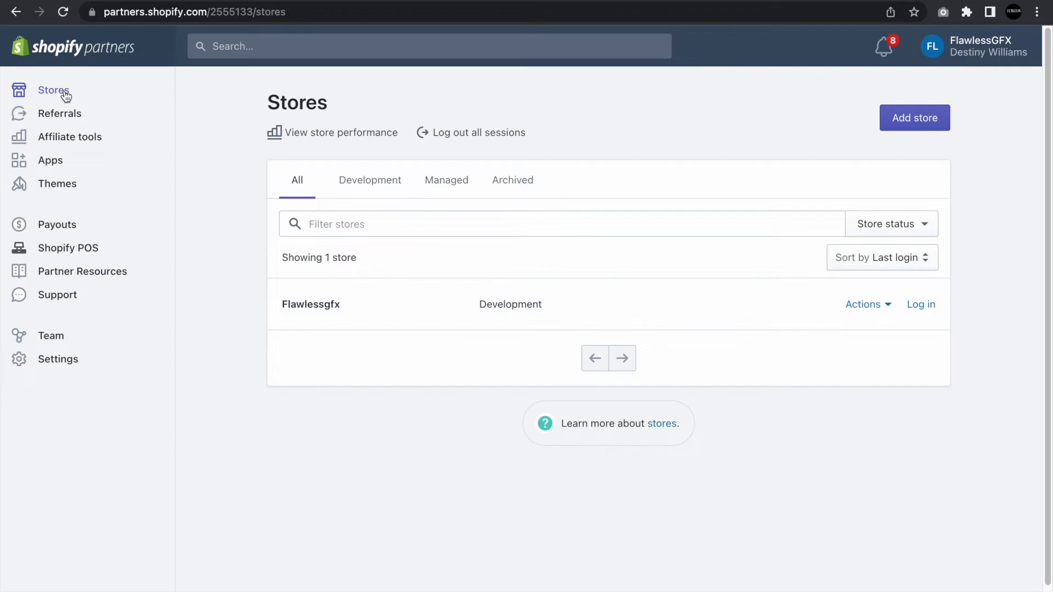
pyautogui.click(922, 306)
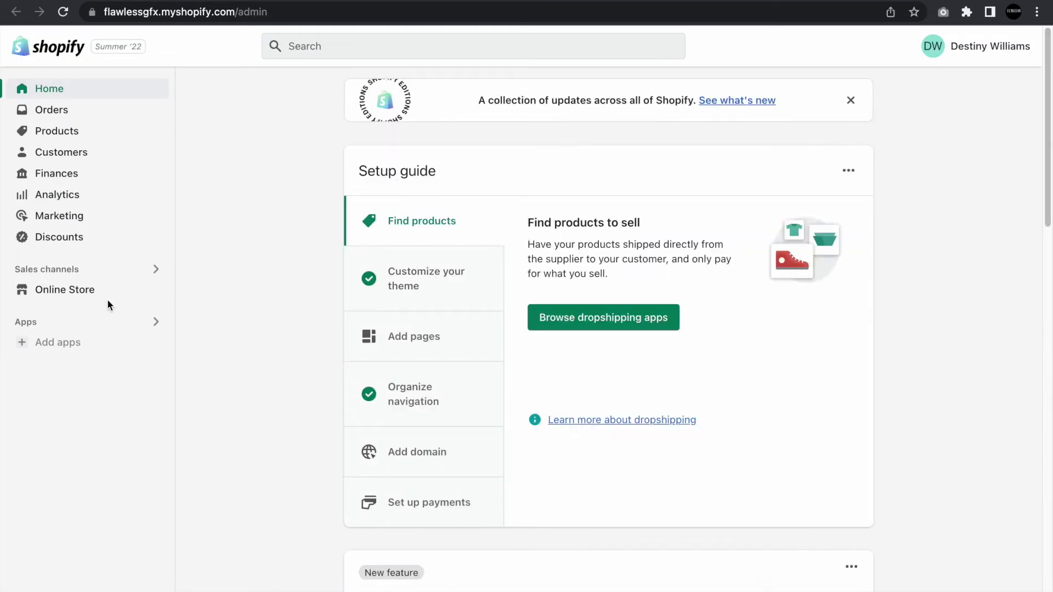
pyautogui.click(77, 290)
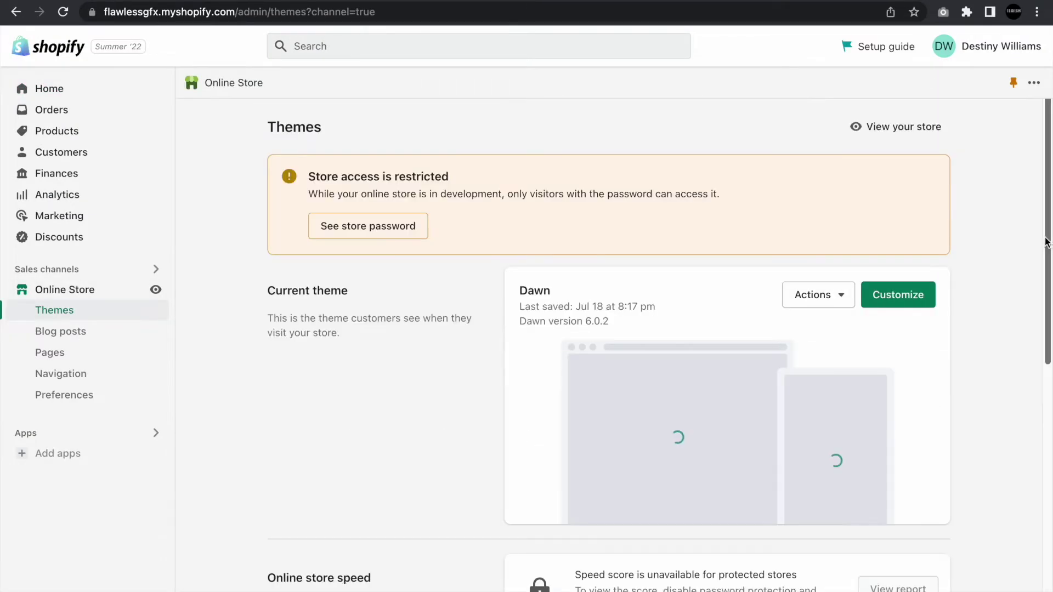
pyautogui.scroll(-2, 1048, 265)
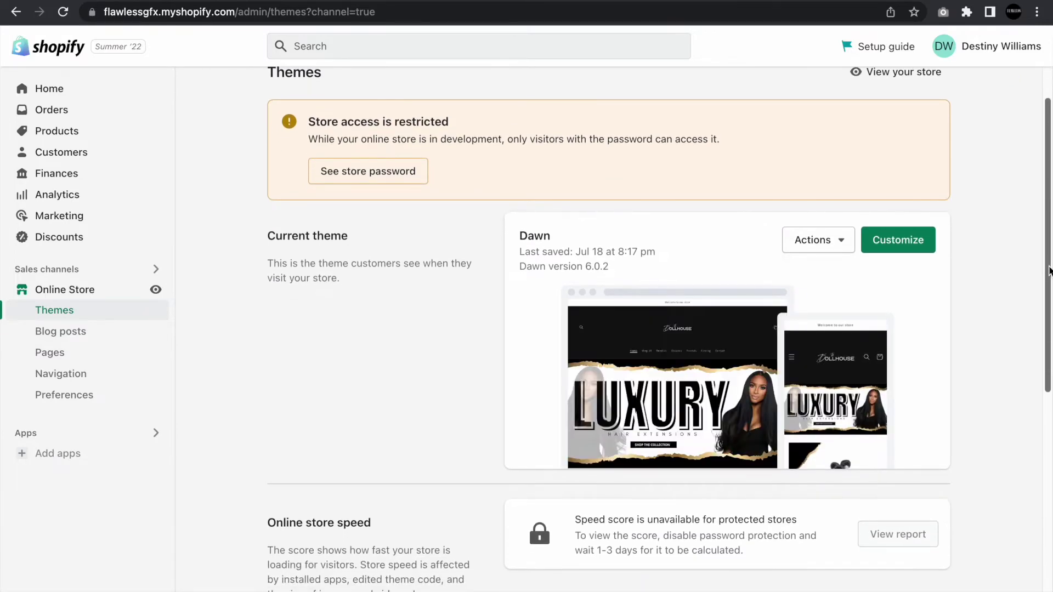
pyautogui.scroll(-3, 1049, 323)
pyautogui.moveTo(1050, 331); pyautogui.dragTo(826, 280)
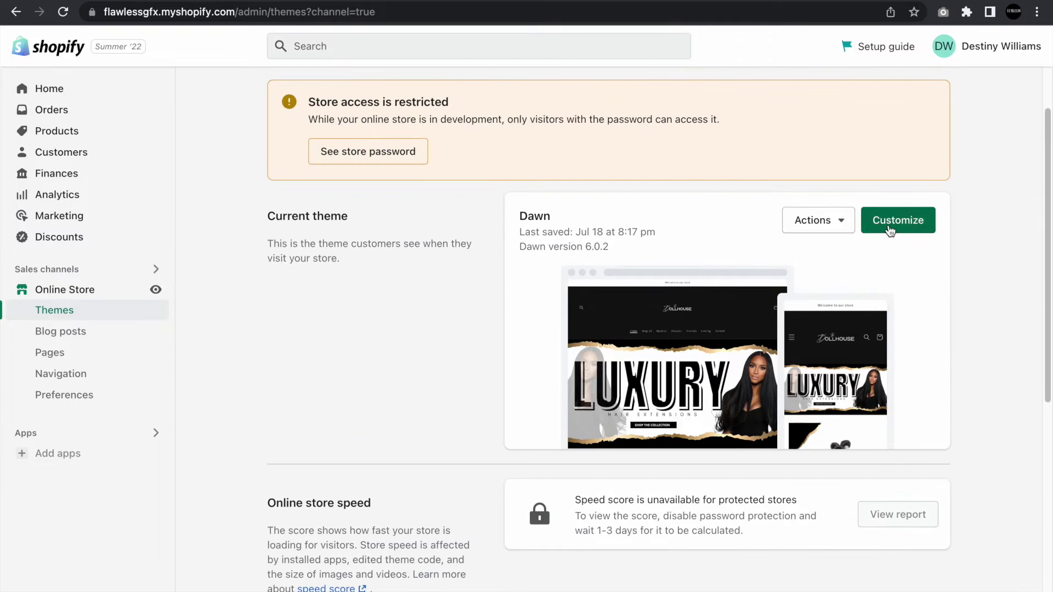
pyautogui.click(888, 224)
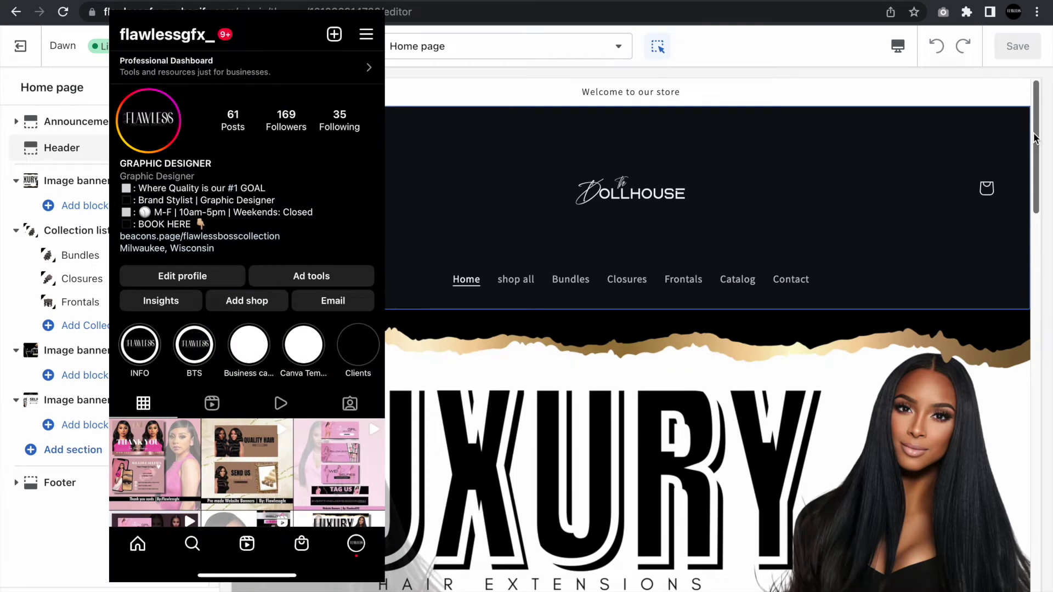
# Step: Review the home page preview, view the store in its own tab and capture the whole page with GoFullPage
pyautogui.moveTo(1035, 137); pyautogui.dragTo(1025, 310)
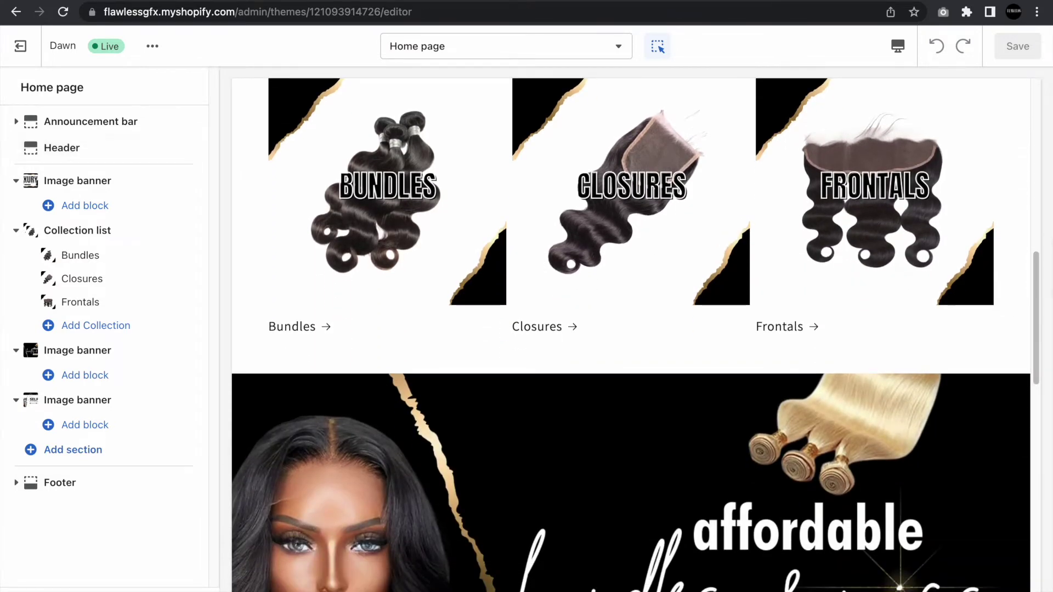
pyautogui.moveTo(1029, 310); pyautogui.dragTo(1039, 565)
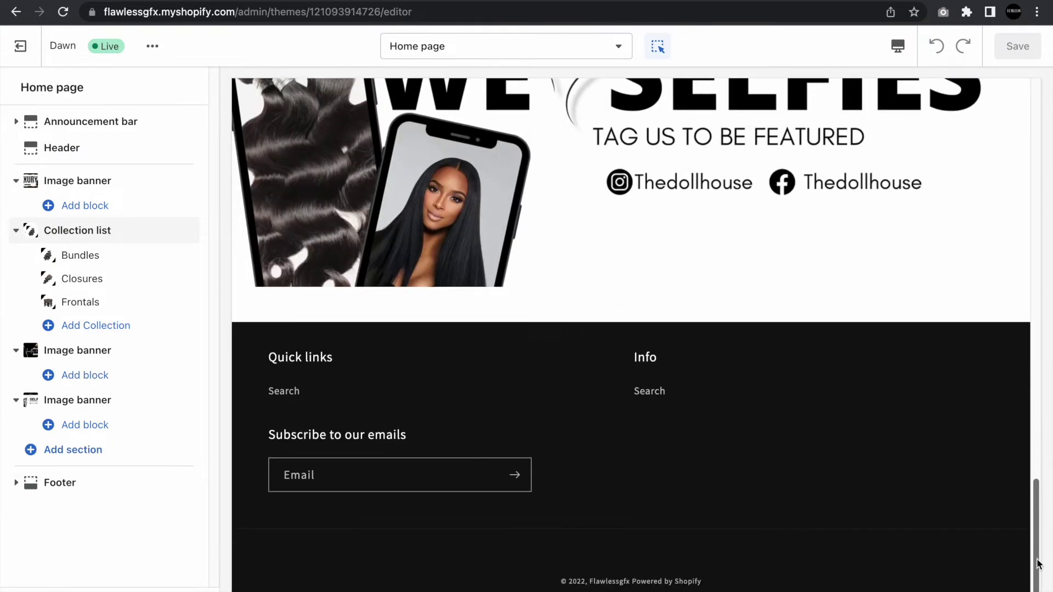
pyautogui.scroll(20, 436, 90)
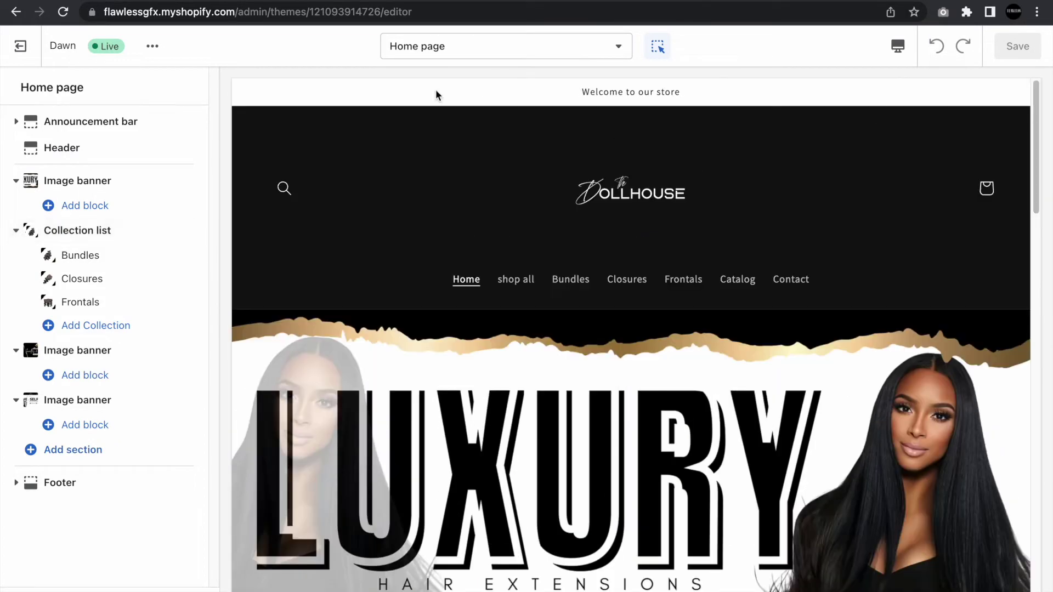
pyautogui.click(153, 46)
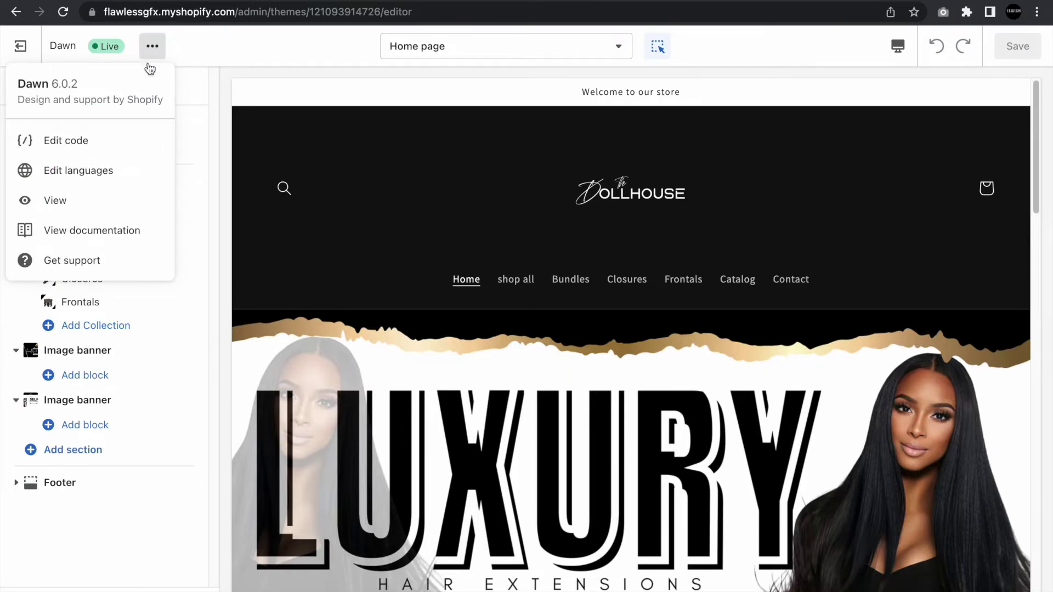
pyautogui.click(57, 200)
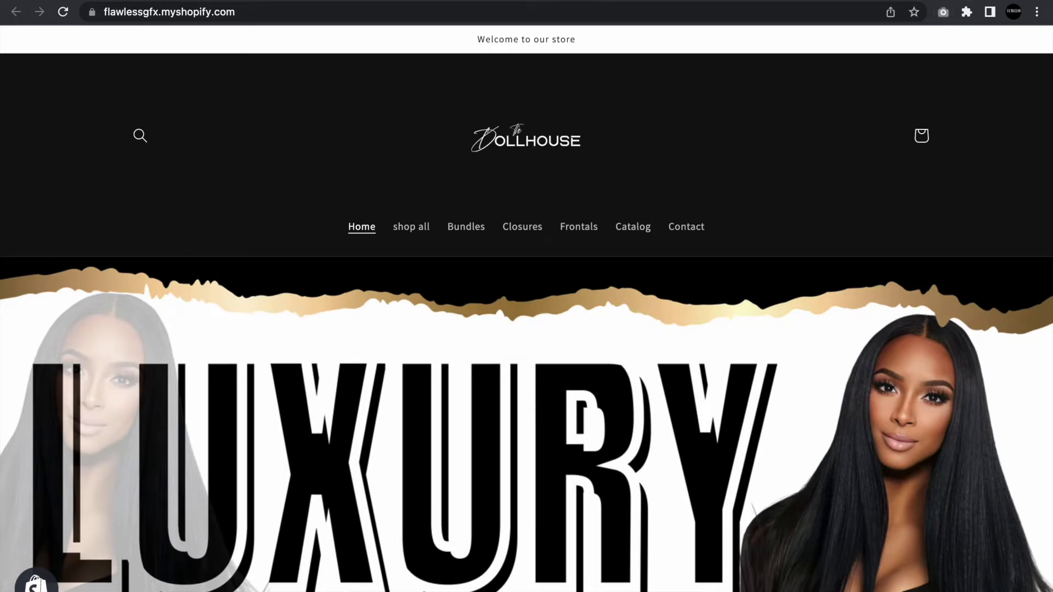
pyautogui.click(943, 13)
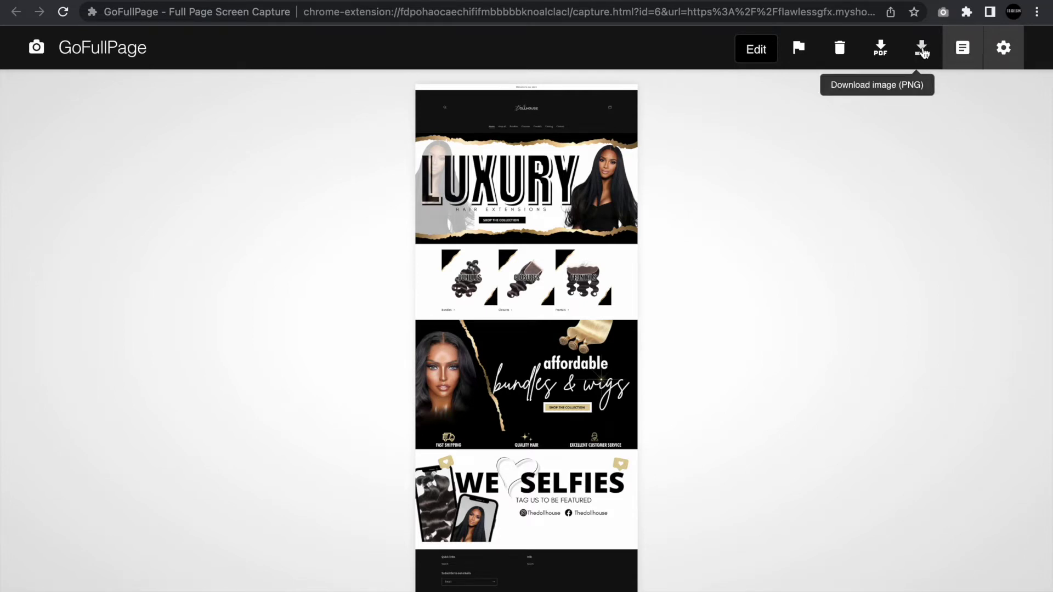
# Step: Take a screenshot of the screen showing the GoFullPage capture result and open it for markup
pyautogui.moveTo(754, 587)
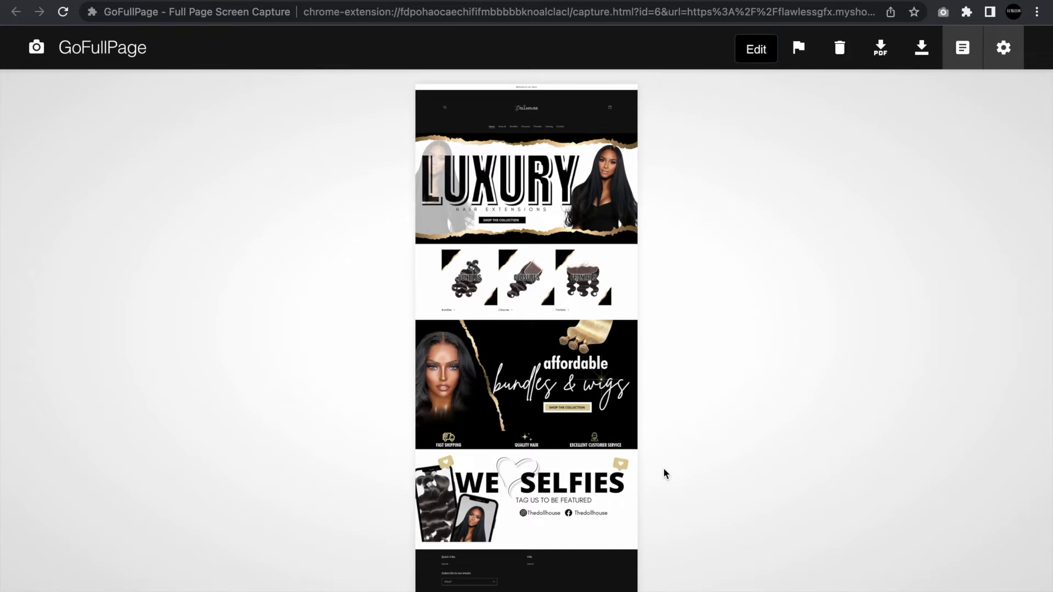
pyautogui.press('super+shift+3')
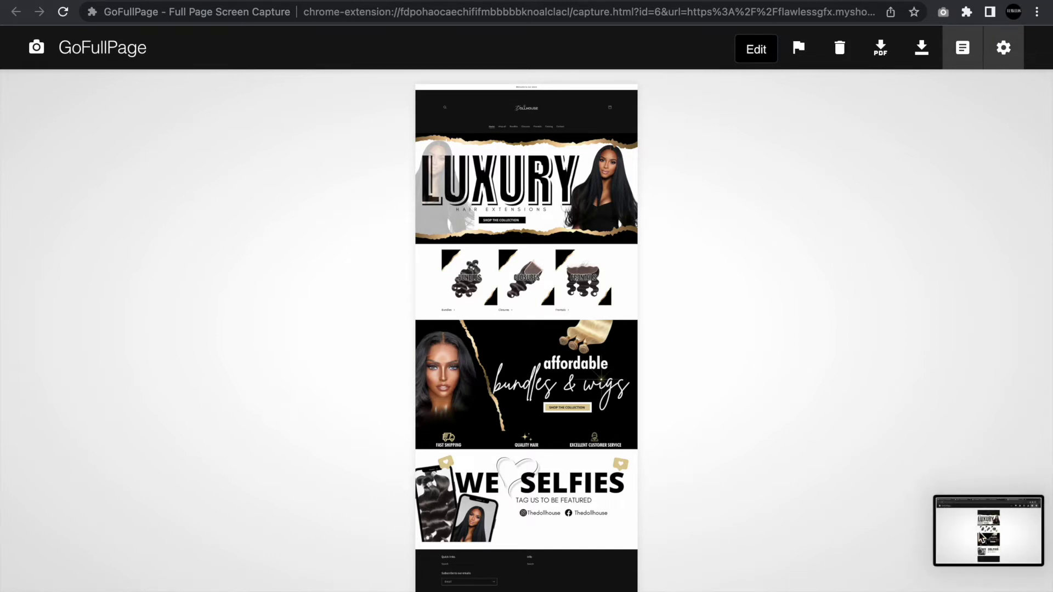
pyautogui.click(982, 536)
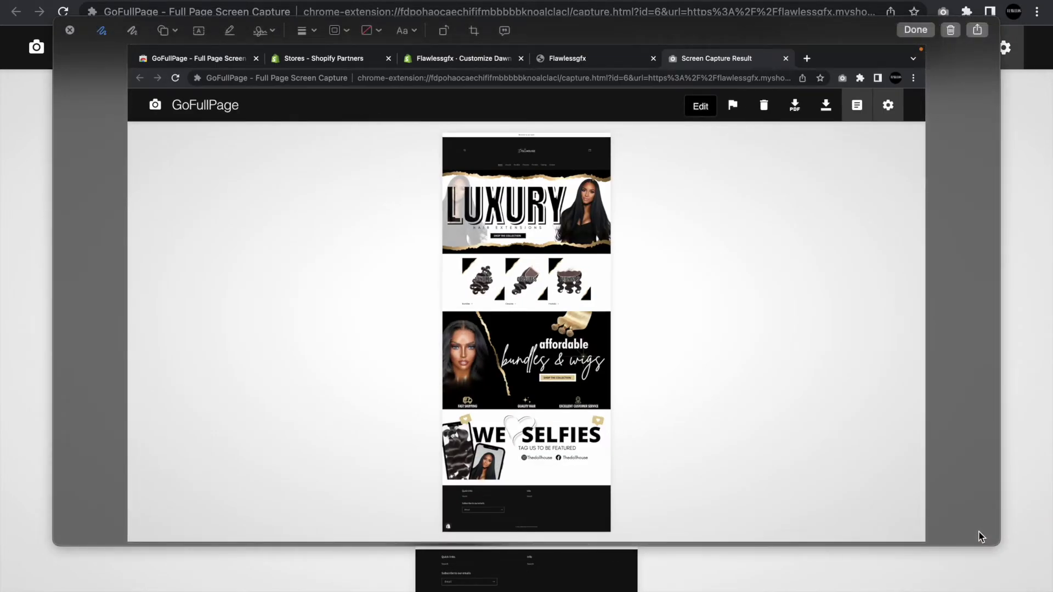
# Step: Crop the screenshot to the edges of the captured store page and save it
pyautogui.click(473, 32)
pyautogui.moveTo(131, 49); pyautogui.dragTo(441, 134)
pyautogui.moveTo(924, 543); pyautogui.dragTo(610, 534)
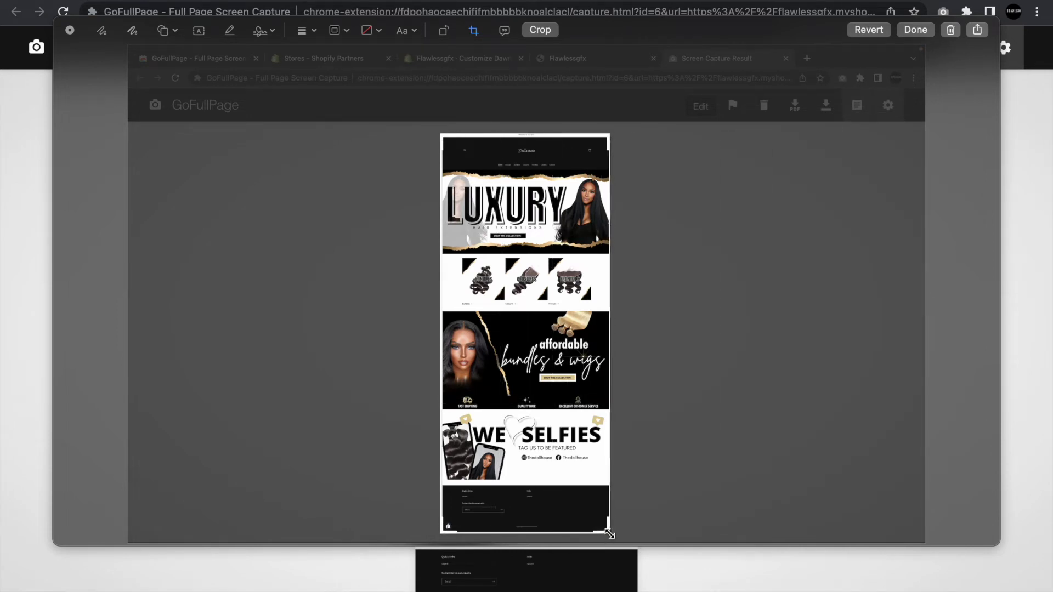
pyautogui.click(925, 35)
pyautogui.click(925, 35)
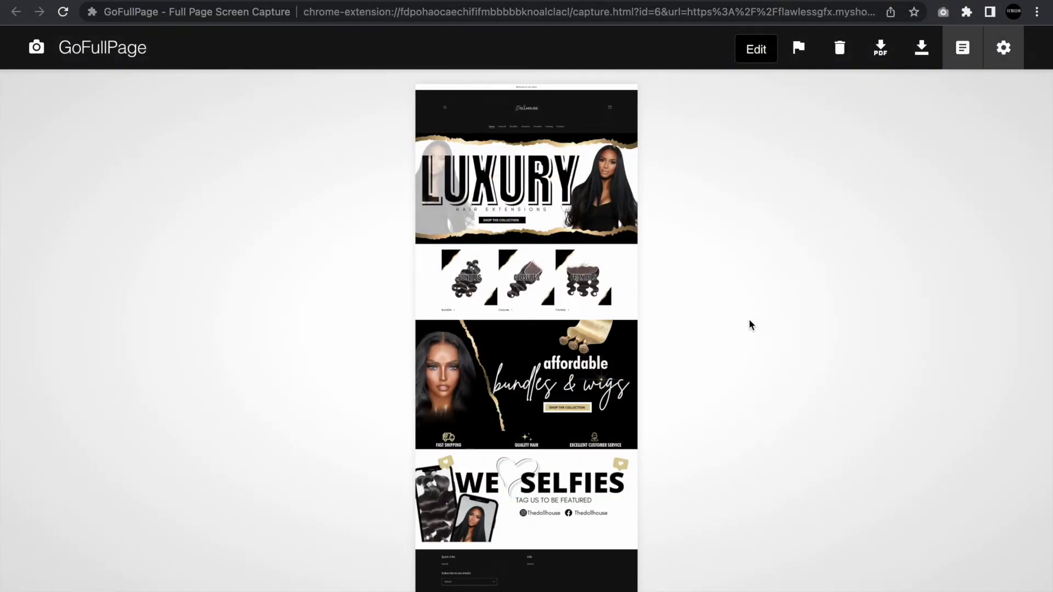
# Step: Exit full screen, minimize the browser and switch to the SHOPIFY WEBSITE DEVELOPMENT design in Canva
pyautogui.moveTo(514, 2)
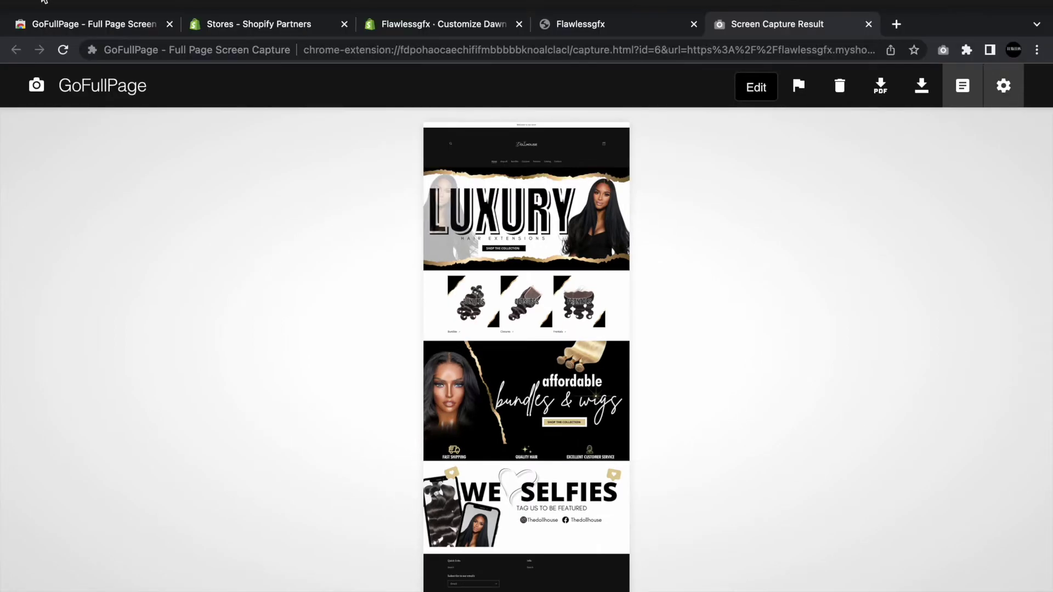
pyautogui.click(44, 2)
pyautogui.click(61, 8)
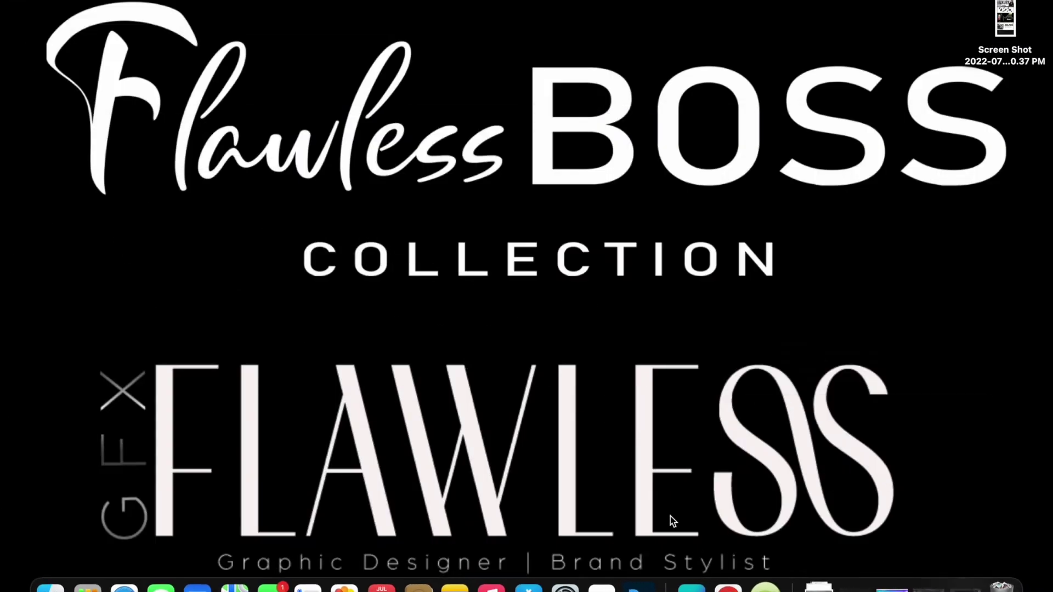
pyautogui.click(692, 588)
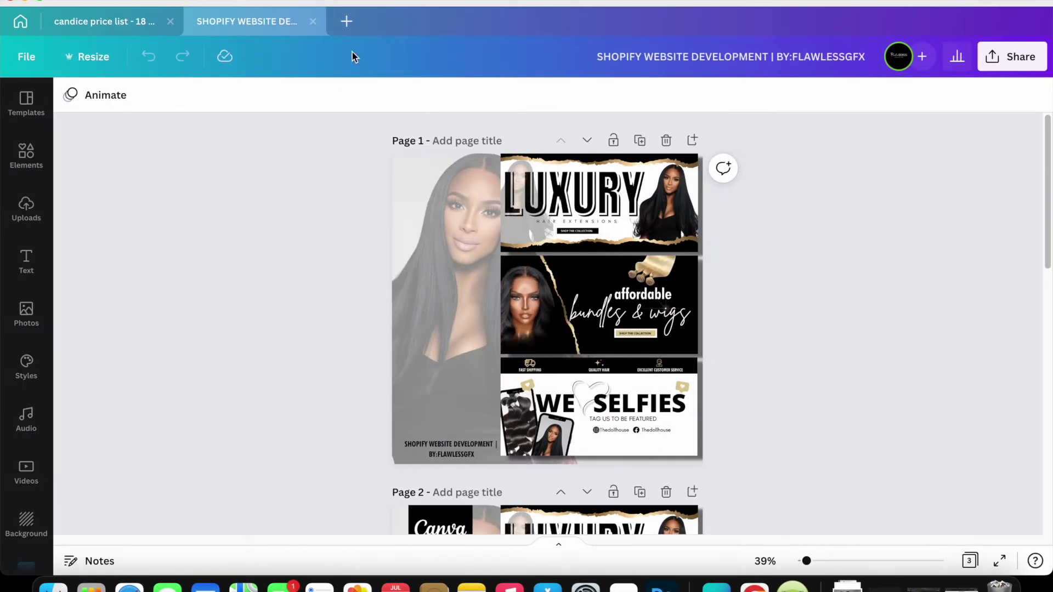
# Step: Create a new blank Instagram Post design, clearing the leftover "price list" search
pyautogui.click(348, 21)
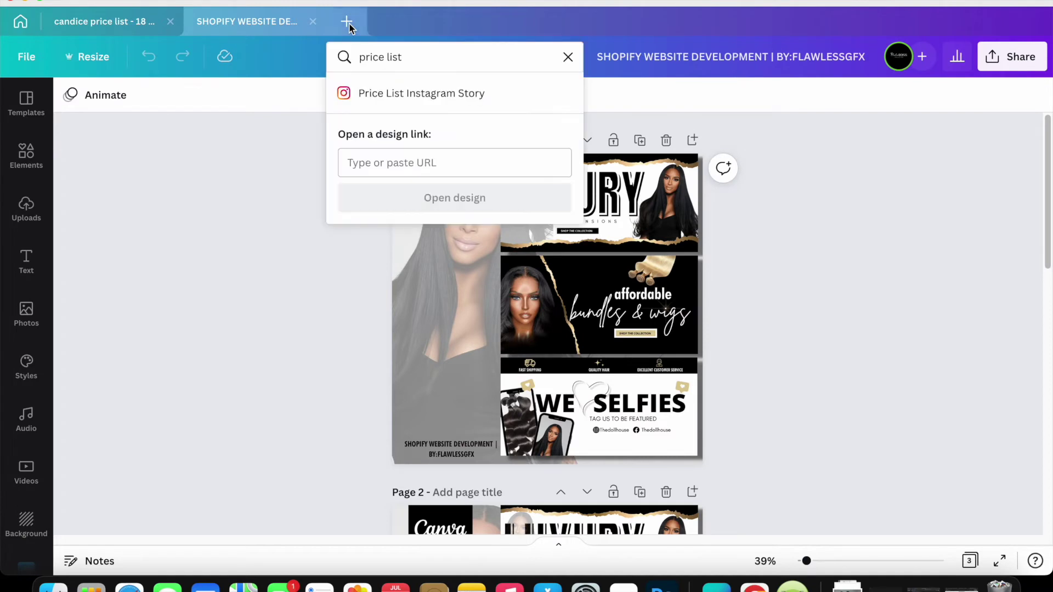
pyautogui.click(569, 58)
pyautogui.click(411, 268)
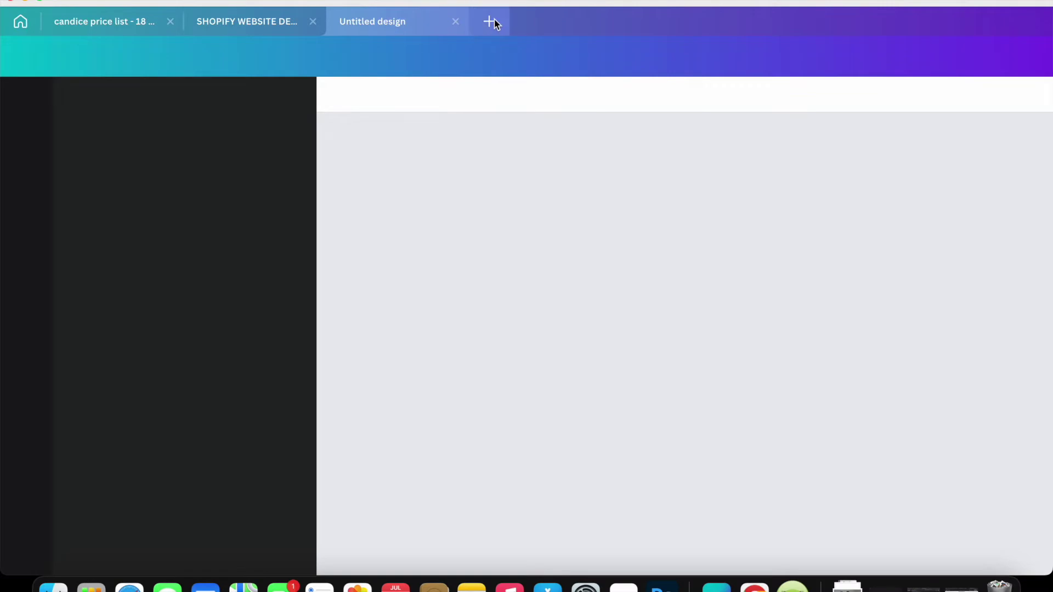
# Step: Create another blank design in Instagram Story format and return to the blank Instagram Post design
pyautogui.click(494, 21)
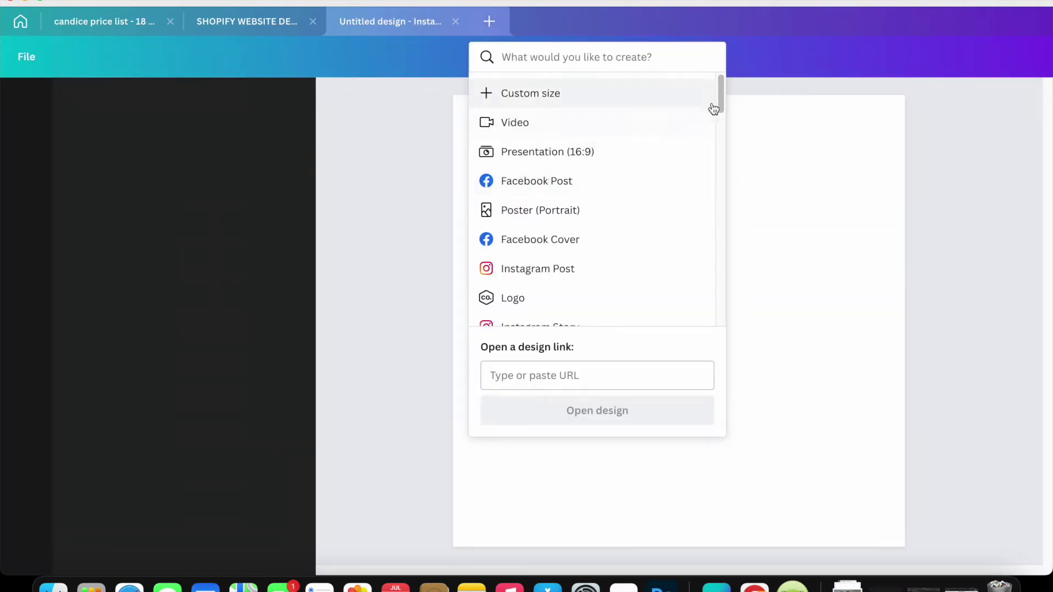
pyautogui.scroll(-3, 719, 101)
pyautogui.click(551, 209)
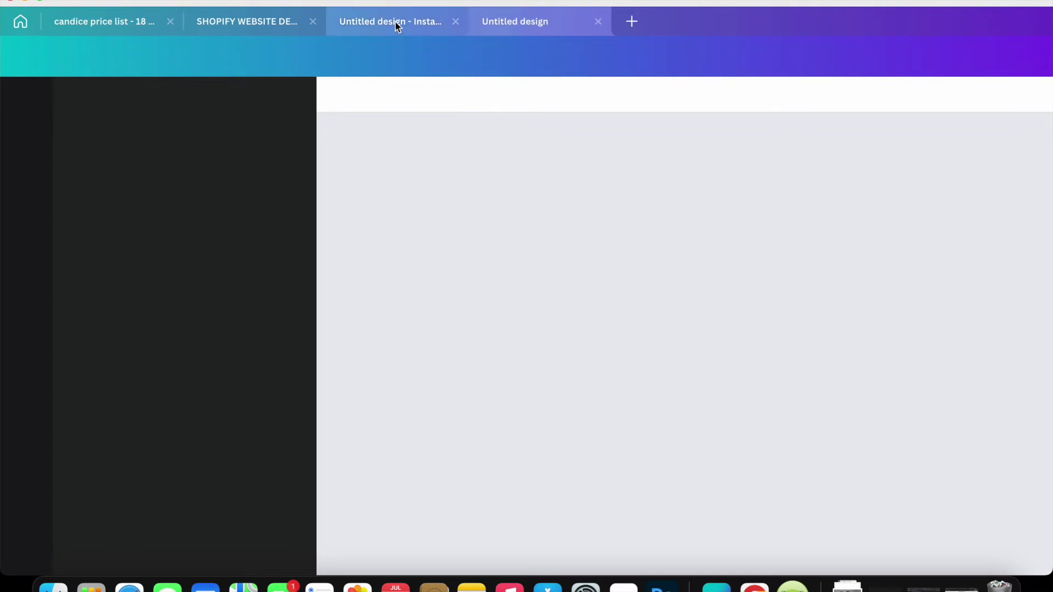
pyautogui.click(396, 23)
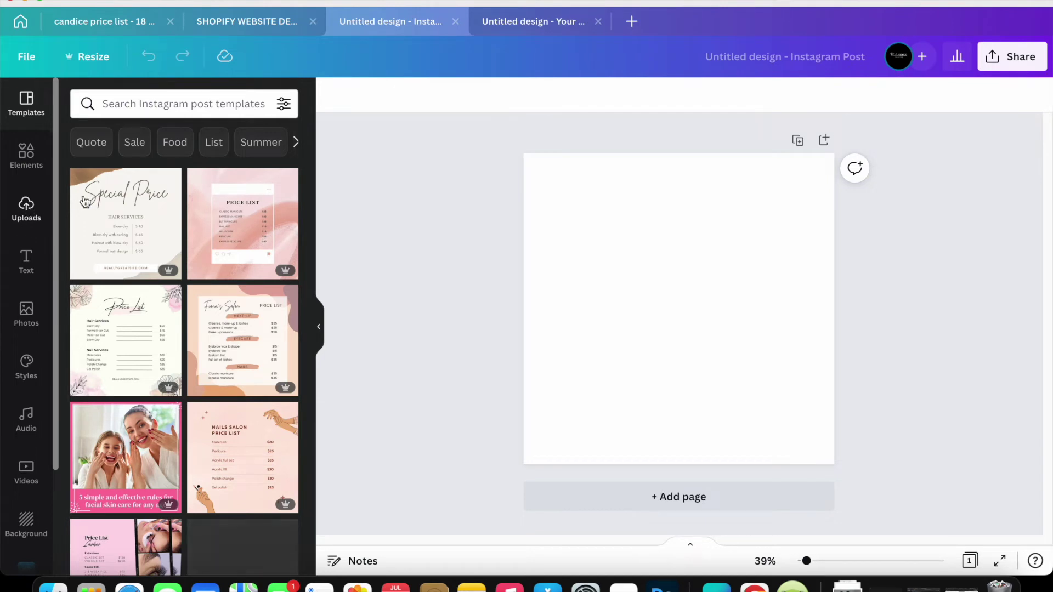
# Step: Place the uploaded full-page store screenshot on the page, enlarge it to almost the page height and move it left of centre
pyautogui.click(23, 226)
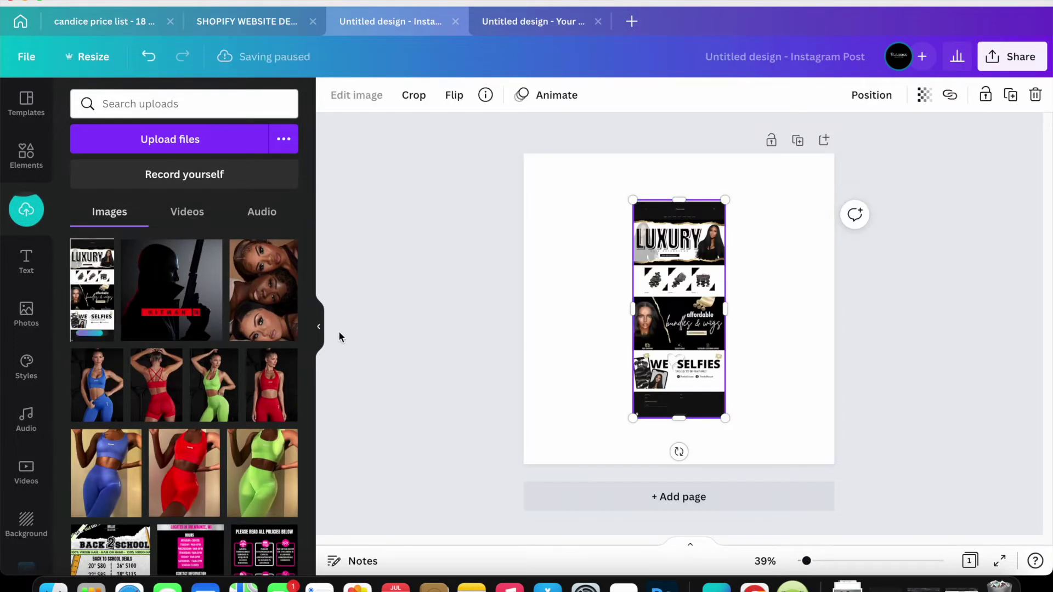
pyautogui.click(319, 333)
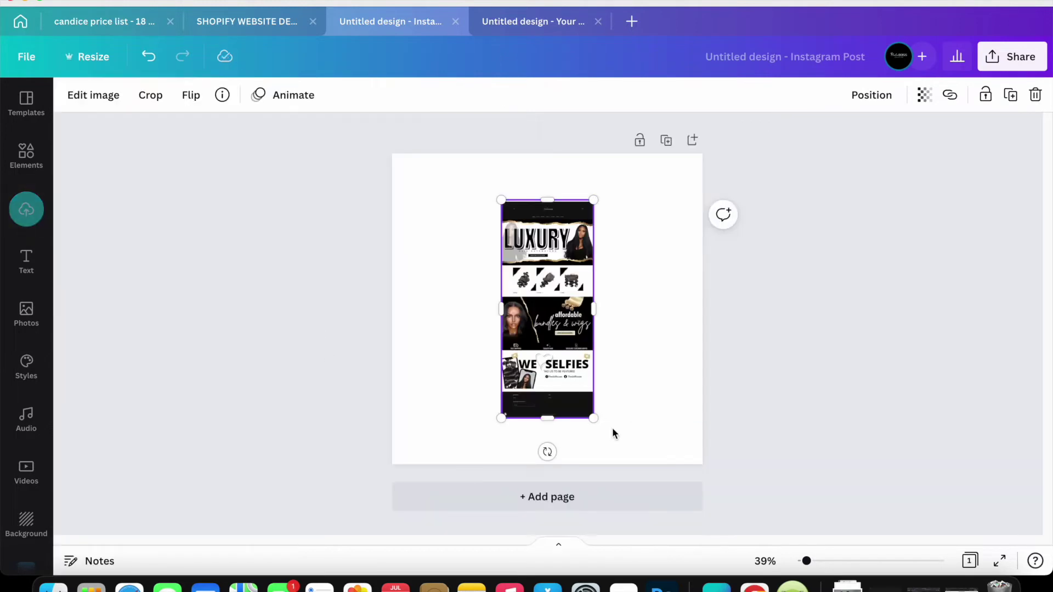
pyautogui.moveTo(596, 422); pyautogui.dragTo(547, 388)
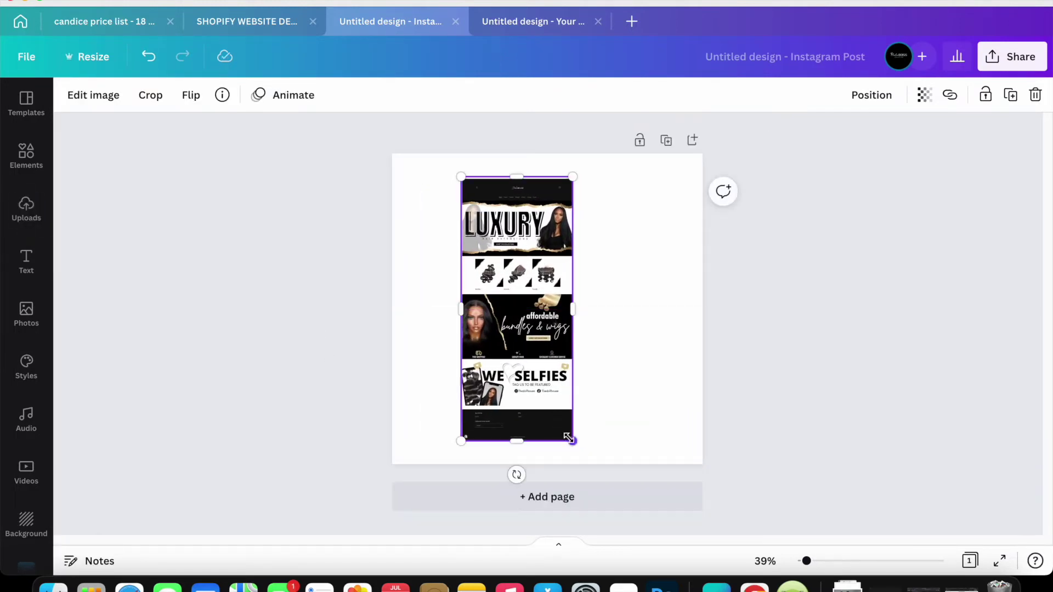
pyautogui.moveTo(571, 440); pyautogui.dragTo(575, 451)
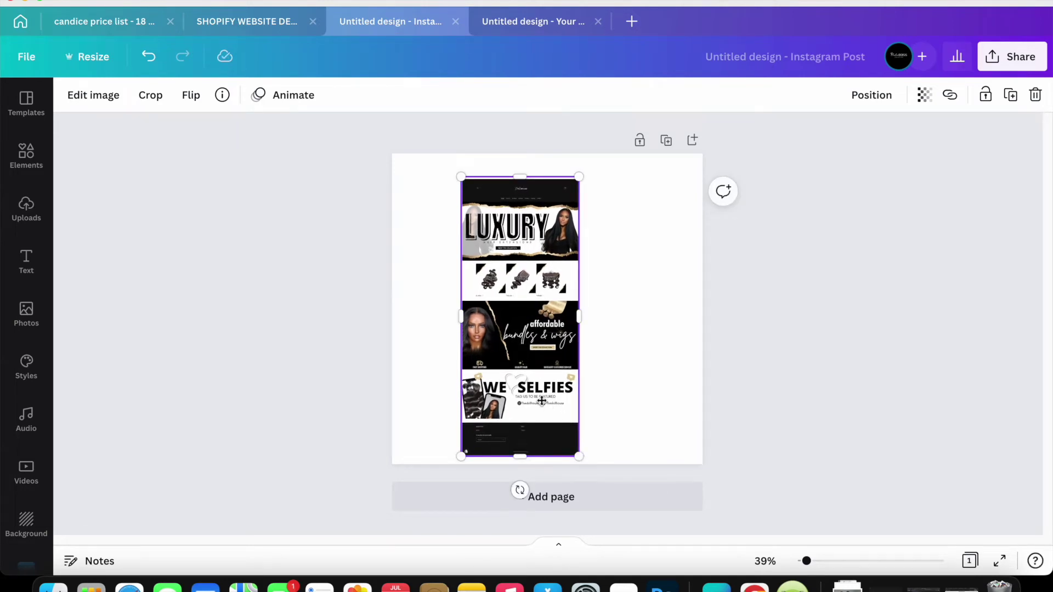
pyautogui.press('super+z')
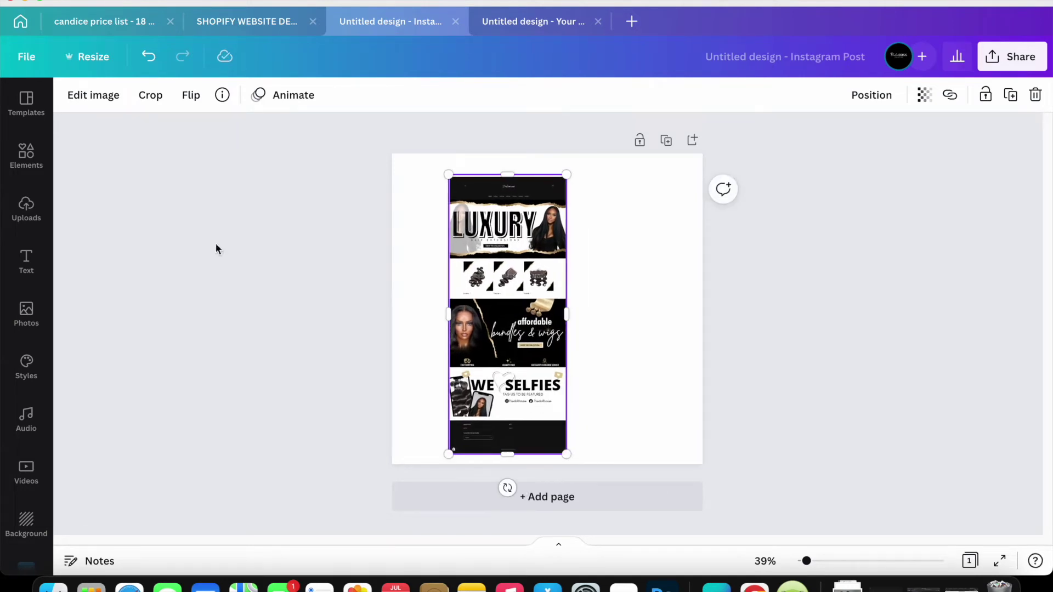
# Step: Apply a Drop shadow to the store screenshot
pyautogui.click(99, 99)
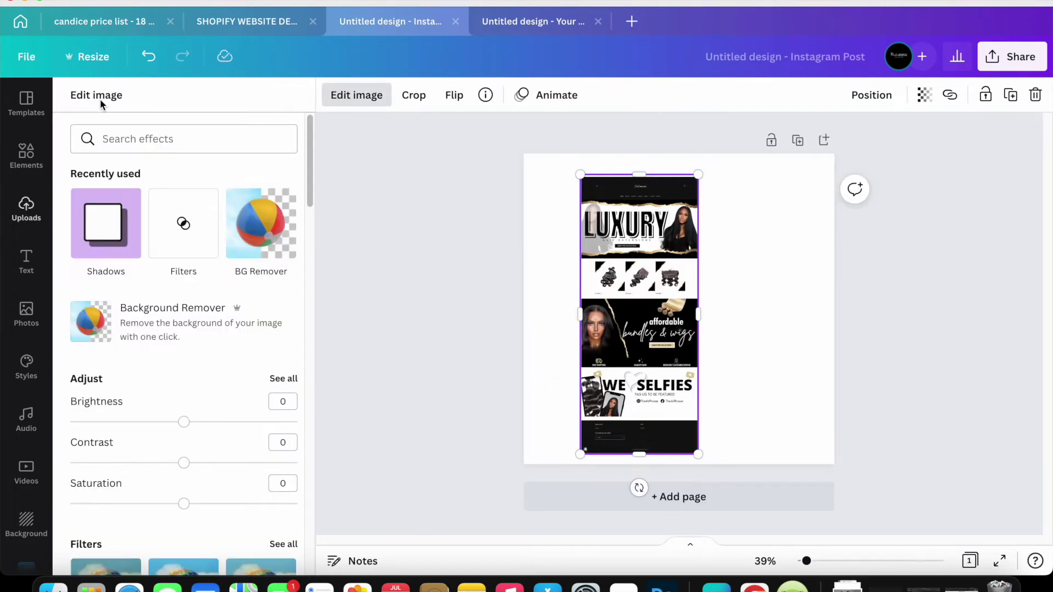
pyautogui.click(103, 240)
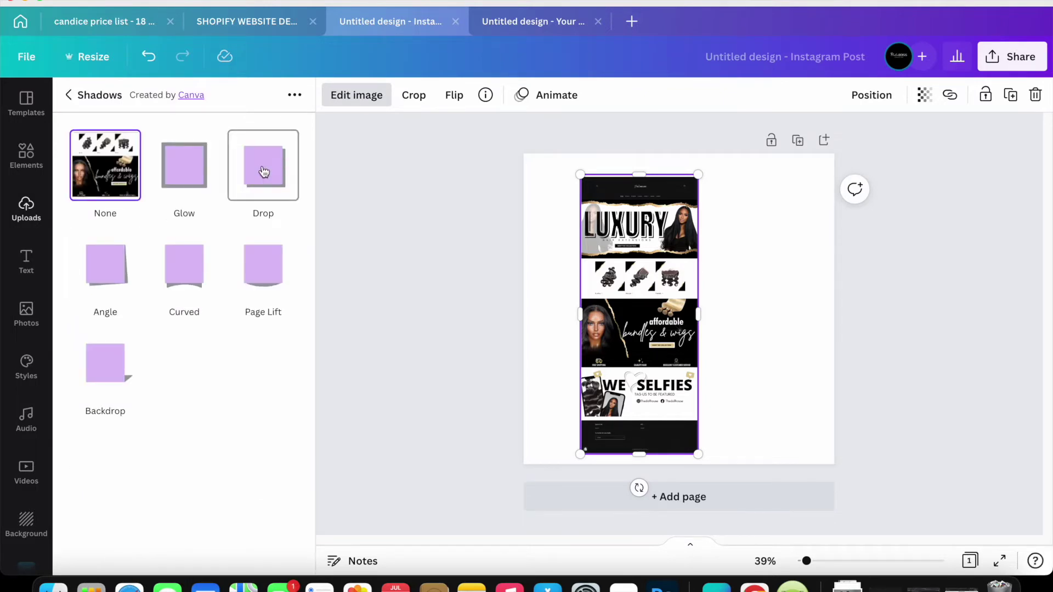
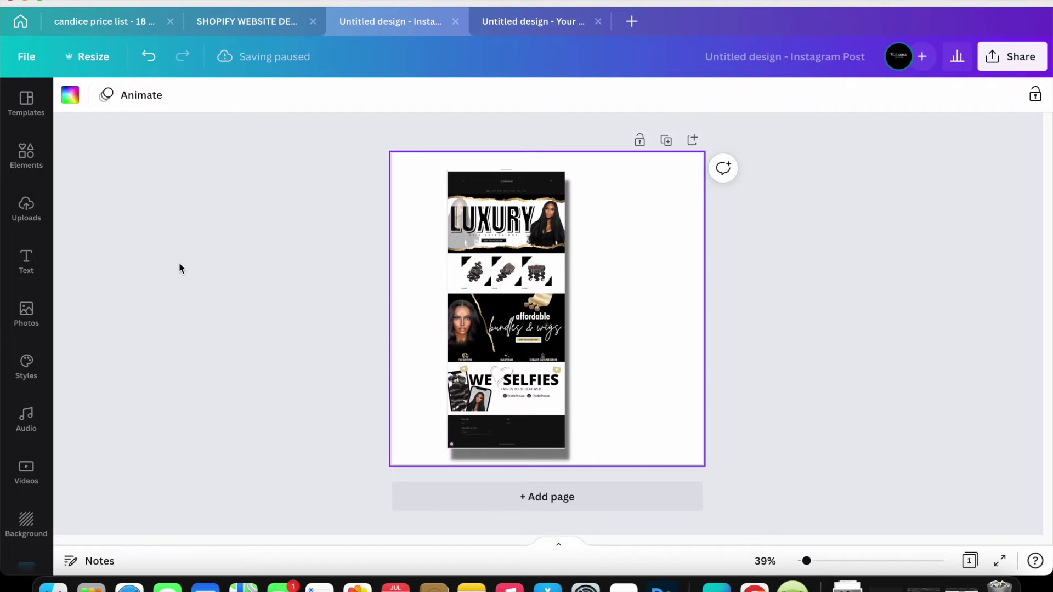
# Step: Find the photo of the model with long straight black hair and a black top among the uploaded images and add it to the page
pyautogui.click(26, 216)
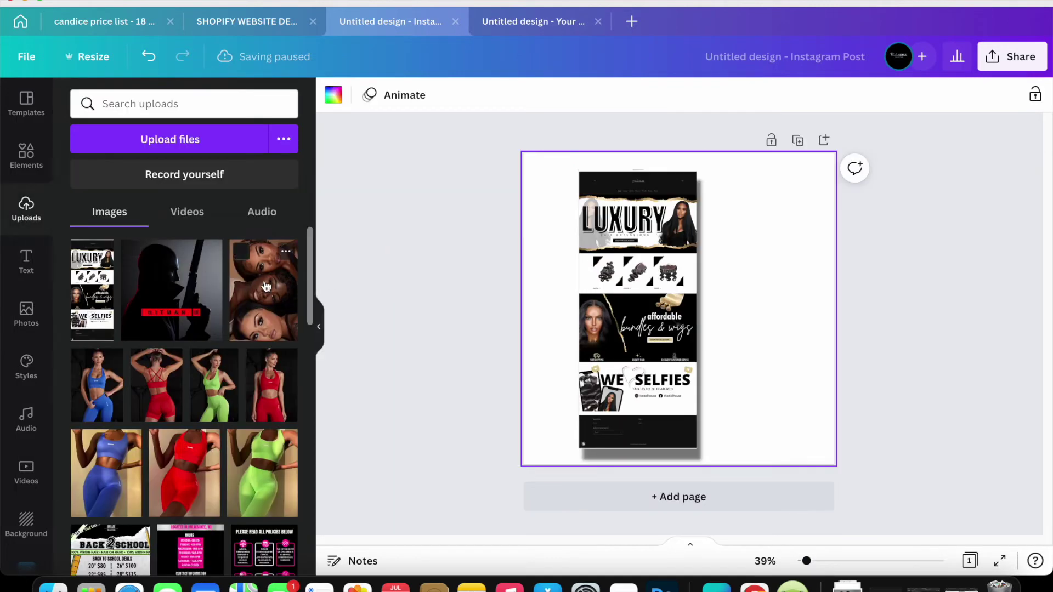
pyautogui.moveTo(308, 284); pyautogui.dragTo(306, 470)
pyautogui.scroll(-3, 307, 477)
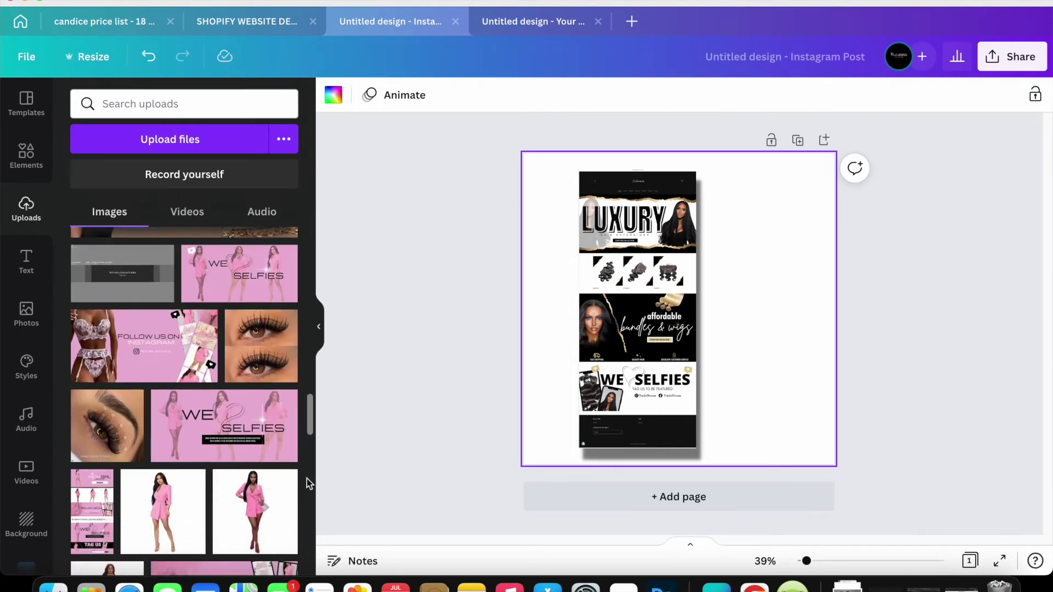
pyautogui.scroll(-6, 307, 436)
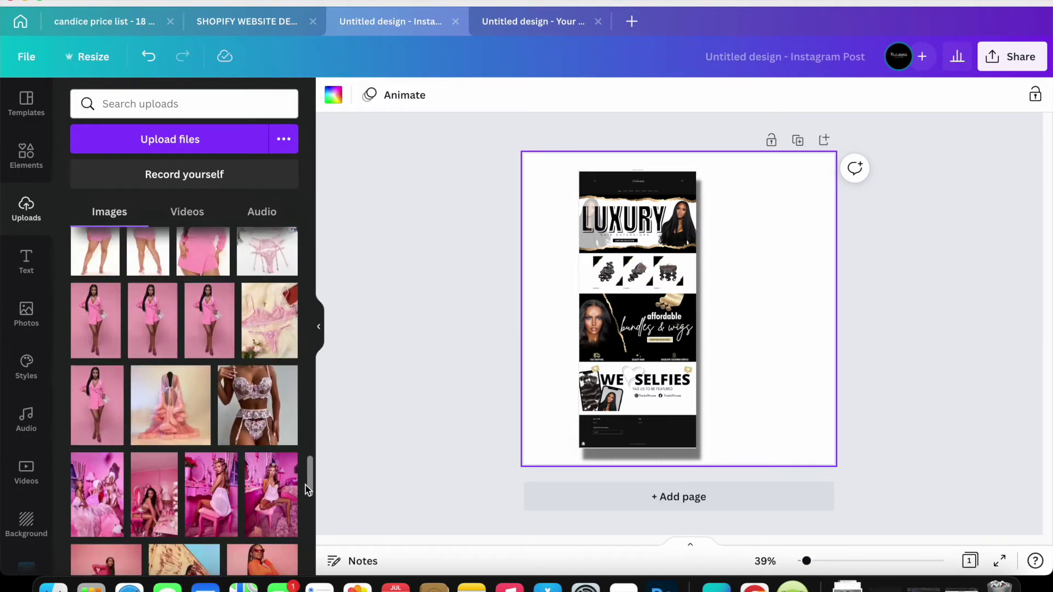
pyautogui.scroll(-5, 306, 504)
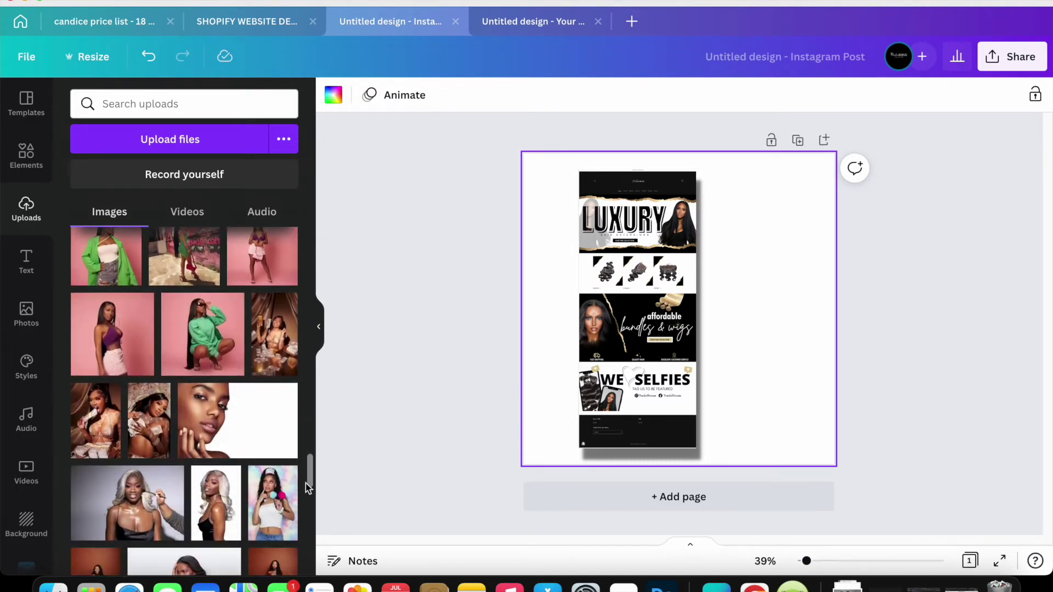
pyautogui.scroll(-8, 311, 479)
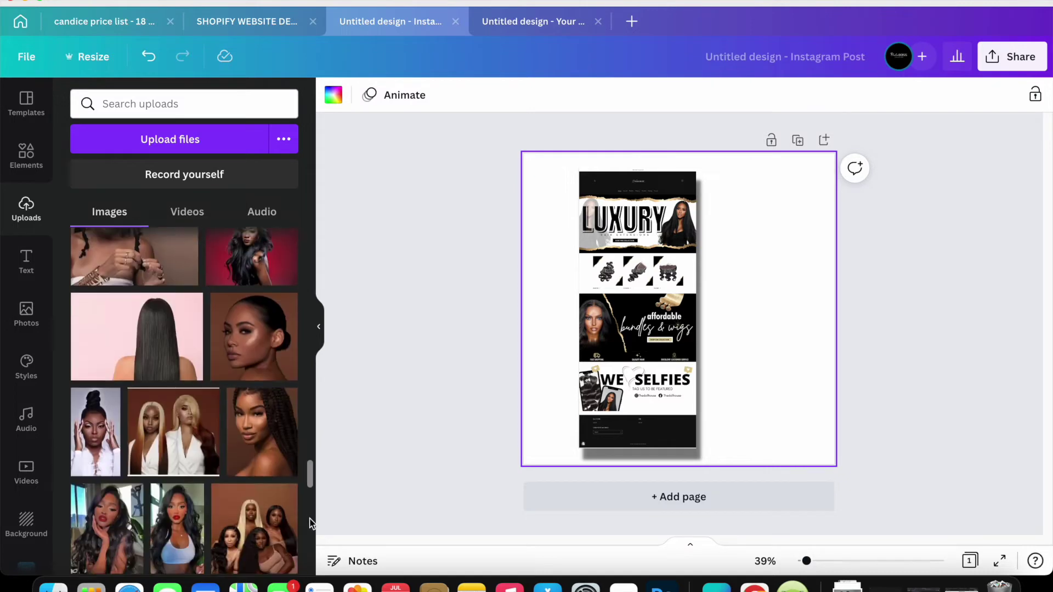
pyautogui.scroll(-2, 312, 528)
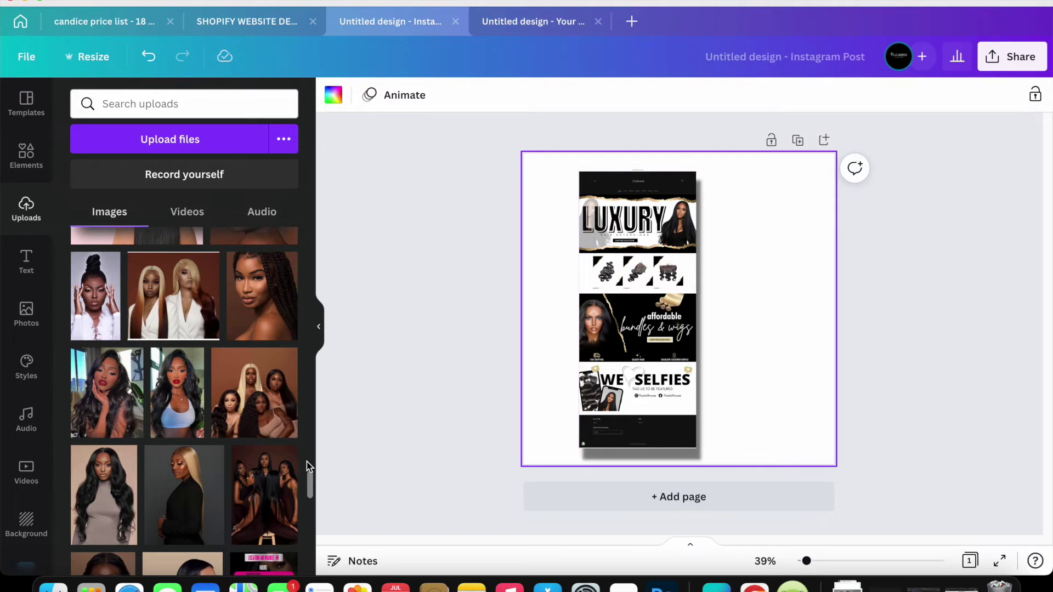
pyautogui.scroll(3, 308, 470)
pyautogui.scroll(-10, 310, 485)
pyautogui.scroll(-10, 310, 537)
pyautogui.scroll(-10, 184, 401)
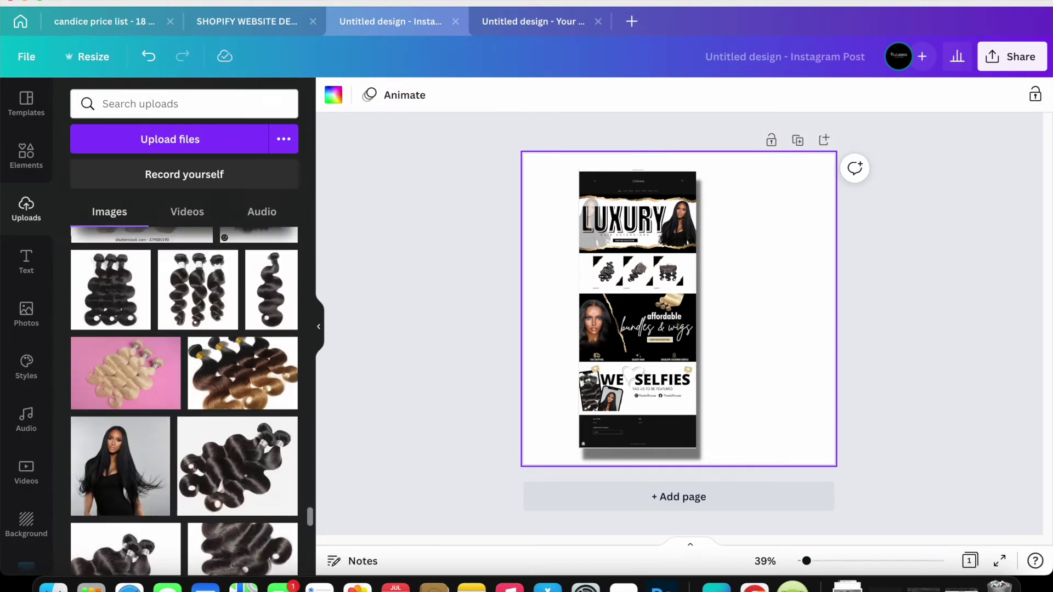
pyautogui.click(81, 426)
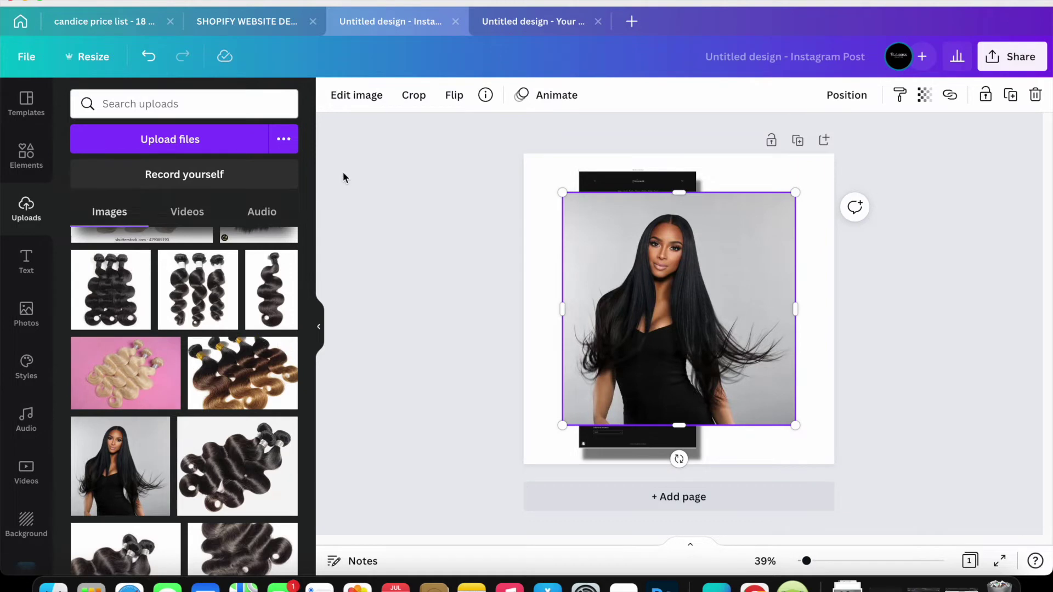
# Step: Enlarge the model photo to cover the whole page and reposition it within its crop so her full head shows
pyautogui.moveTo(692, 313); pyautogui.dragTo(655, 275)
pyautogui.moveTo(757, 388); pyautogui.dragTo(918, 452)
pyautogui.moveTo(679, 344); pyautogui.dragTo(752, 313)
pyautogui.moveTo(594, 318); pyautogui.dragTo(524, 317)
pyautogui.doubleClick(742, 324)
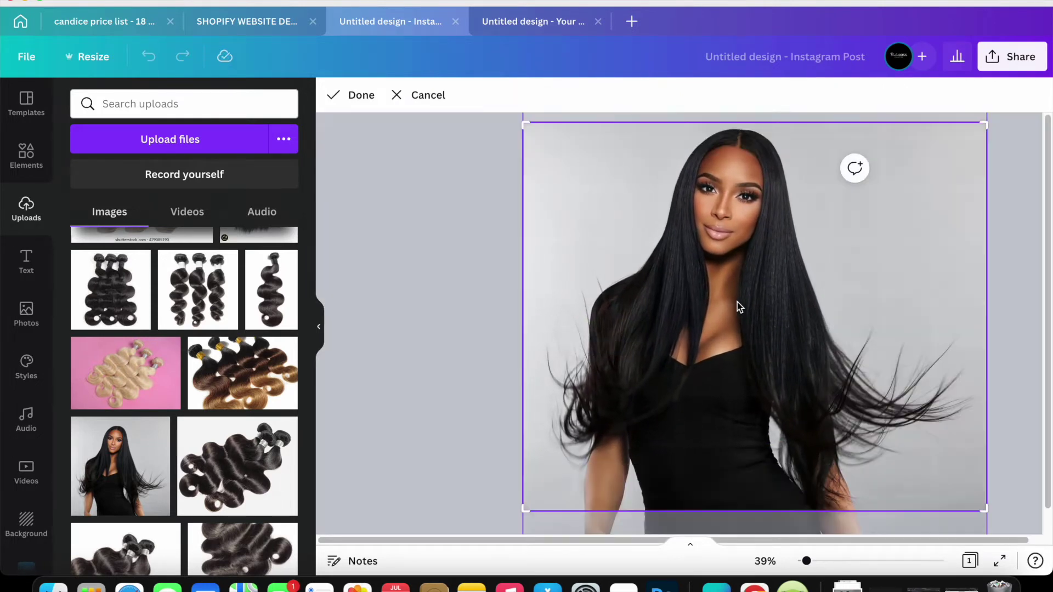
pyautogui.moveTo(738, 301); pyautogui.dragTo(766, 337)
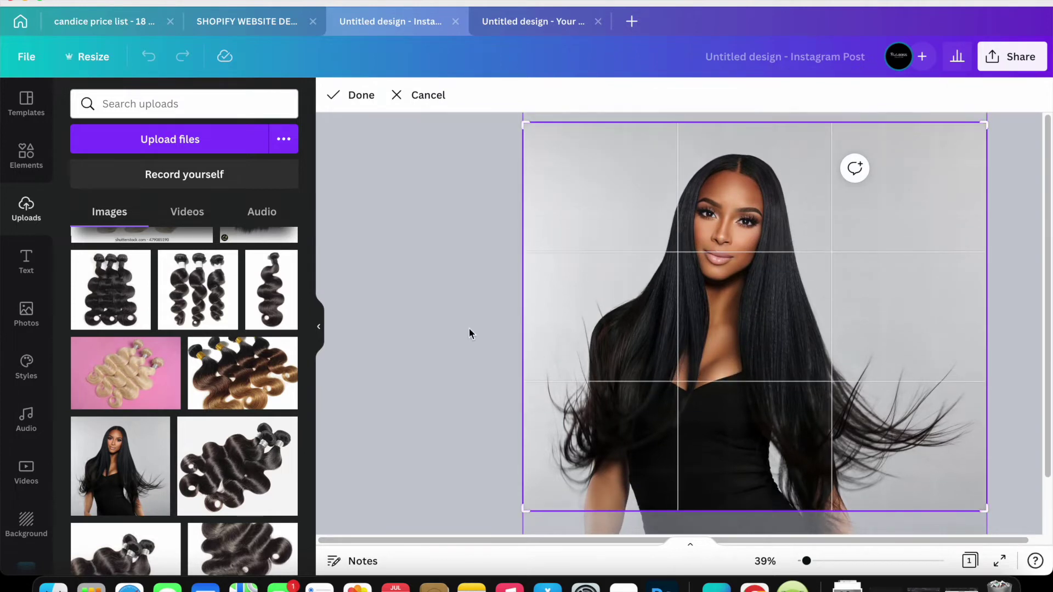
pyautogui.click(358, 96)
pyautogui.click(321, 328)
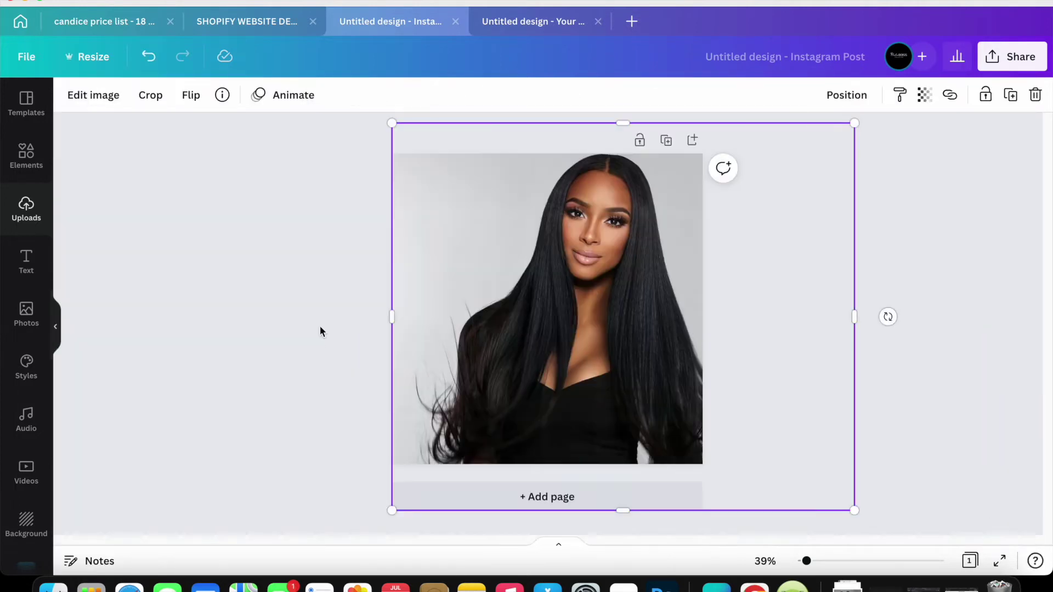
# Step: Send the model photo behind the store screenshot and move the screenshot close to the page's left edge
pyautogui.click(847, 99)
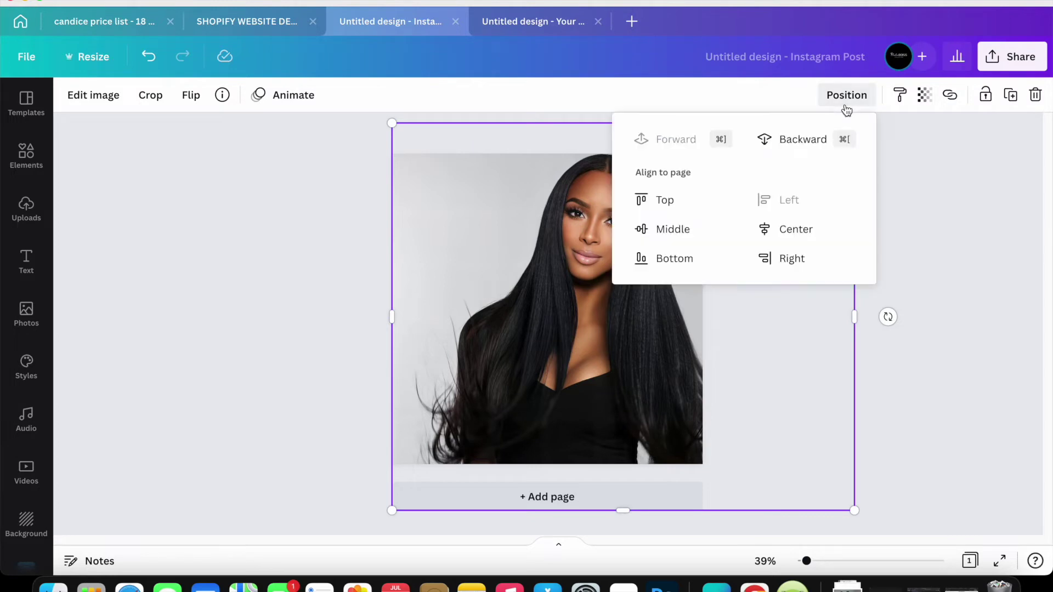
pyautogui.click(803, 140)
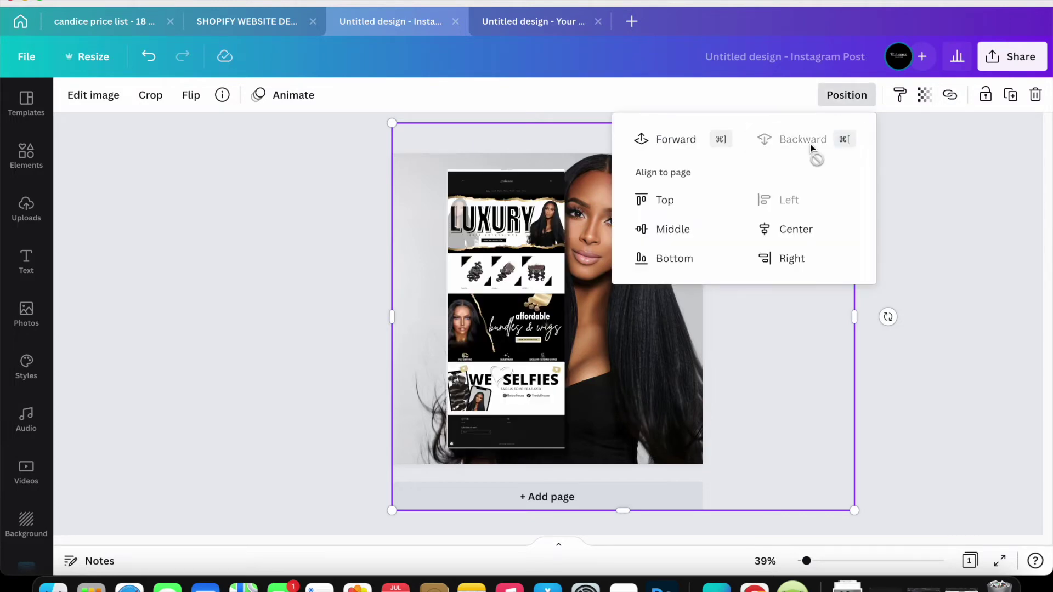
pyautogui.click(897, 200)
pyautogui.moveTo(537, 294); pyautogui.dragTo(500, 295)
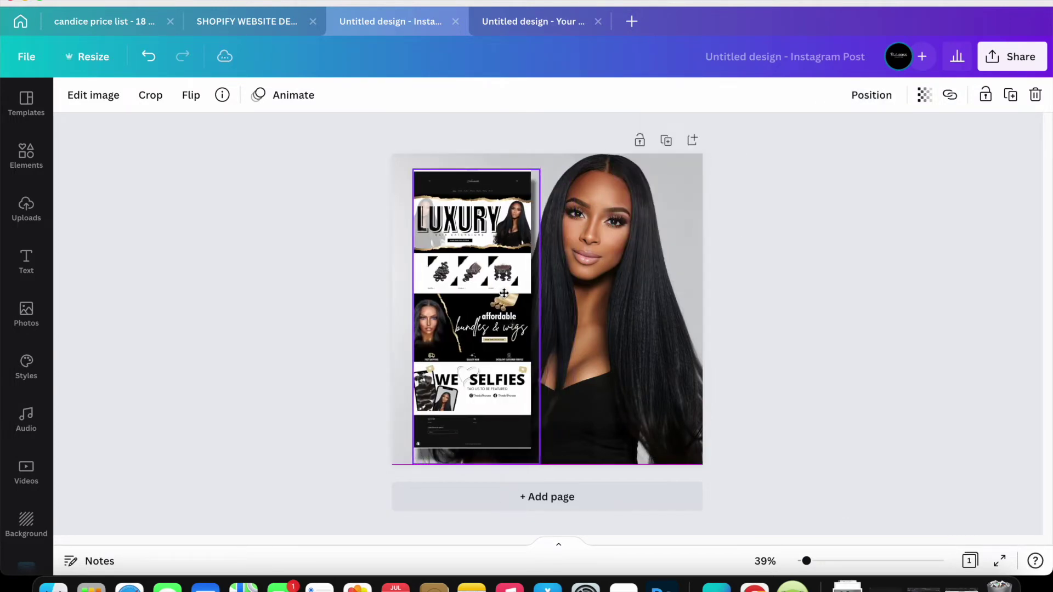
# Step: Reduce the opacity of the model background photo to give it a faded look
pyautogui.click(624, 326)
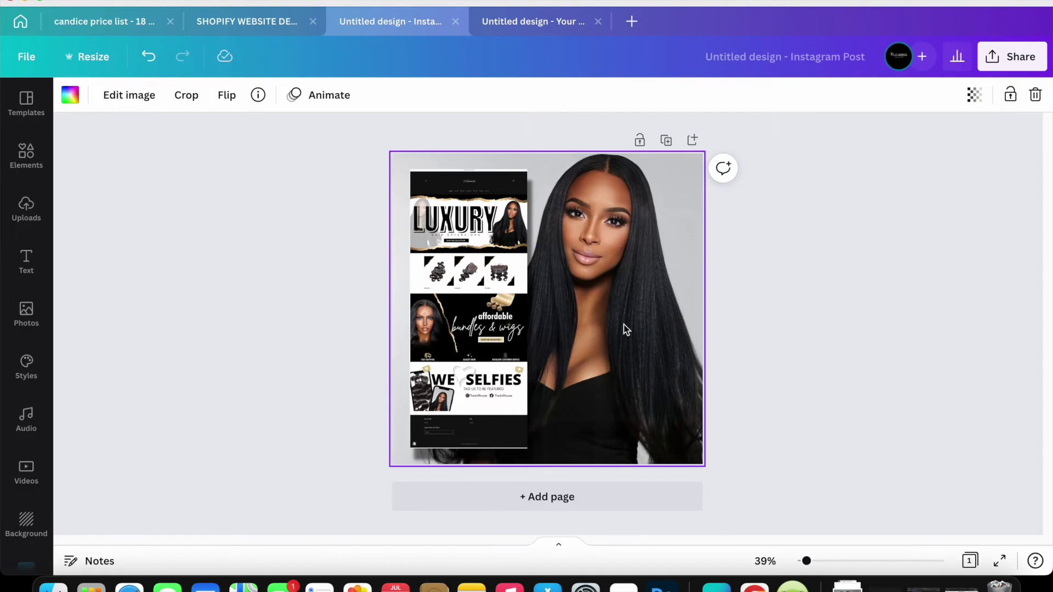
pyautogui.click(976, 97)
pyautogui.moveTo(964, 159); pyautogui.dragTo(884, 163)
pyautogui.click(867, 242)
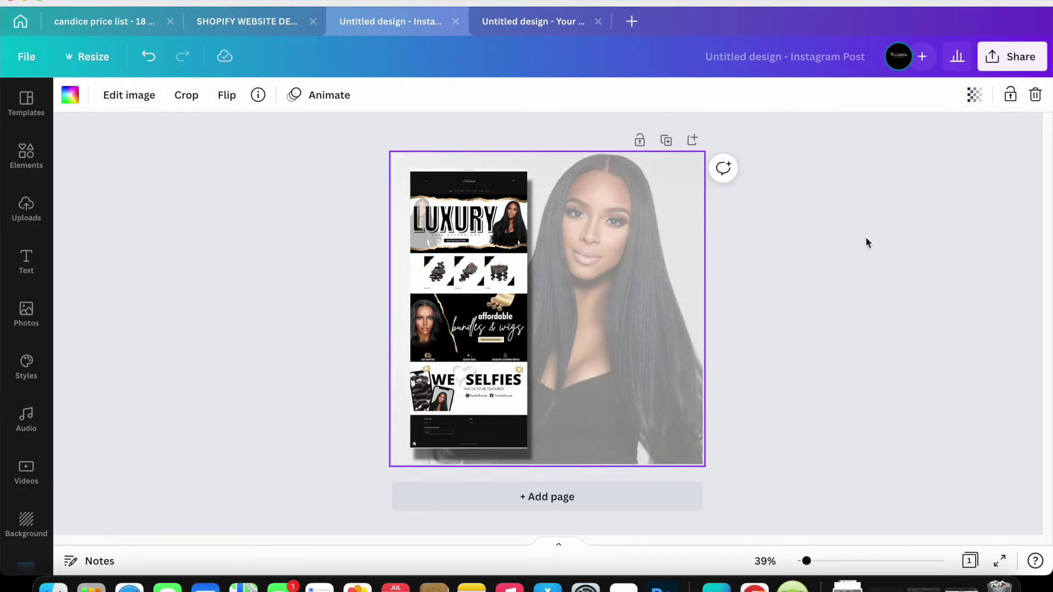
# Step: Add a square shape to the page and colour it black
pyautogui.click(23, 165)
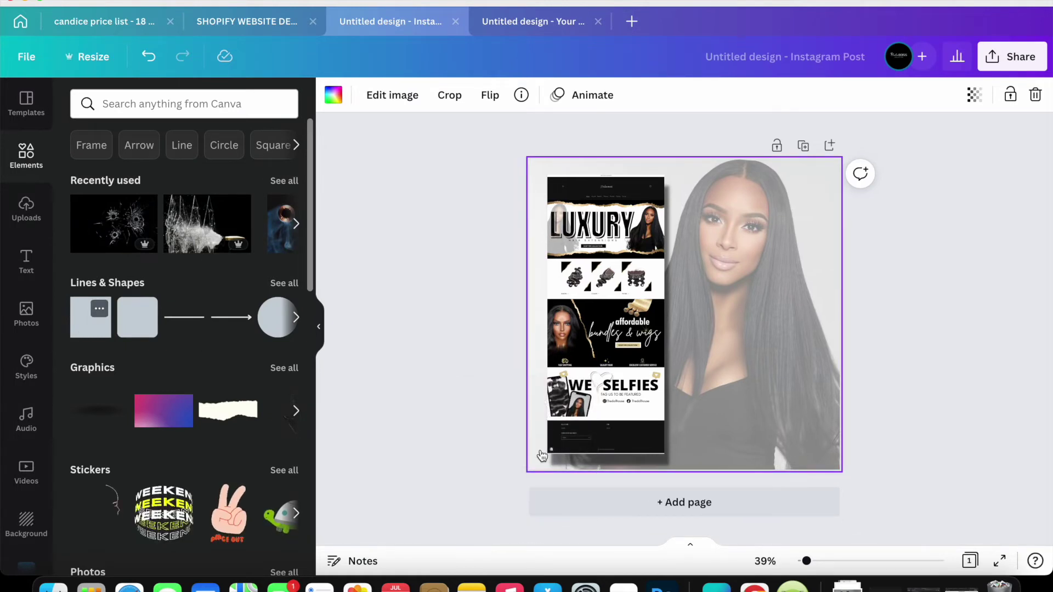
pyautogui.click(88, 321)
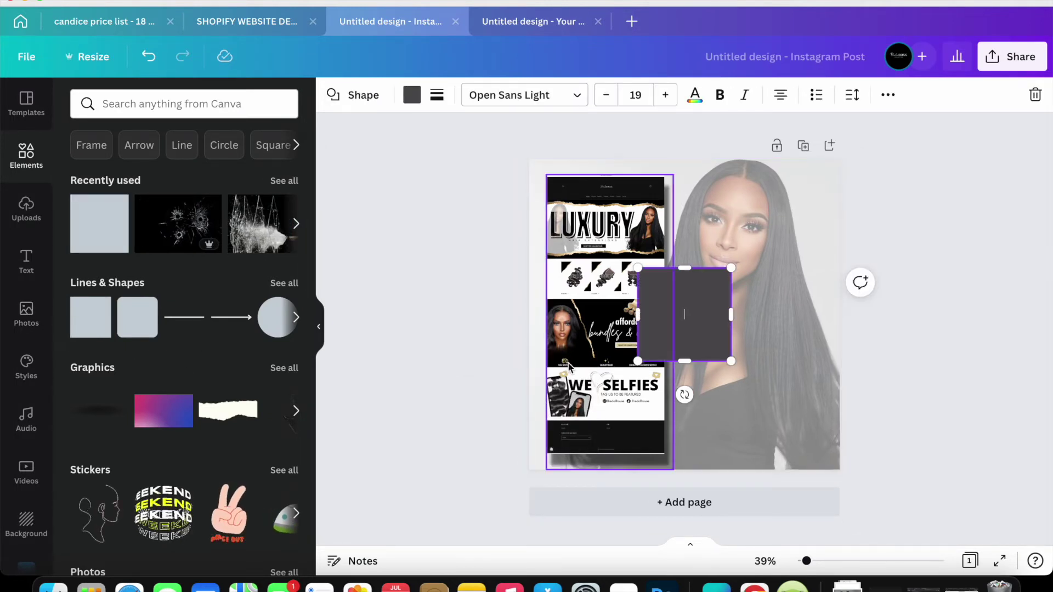
pyautogui.click(412, 95)
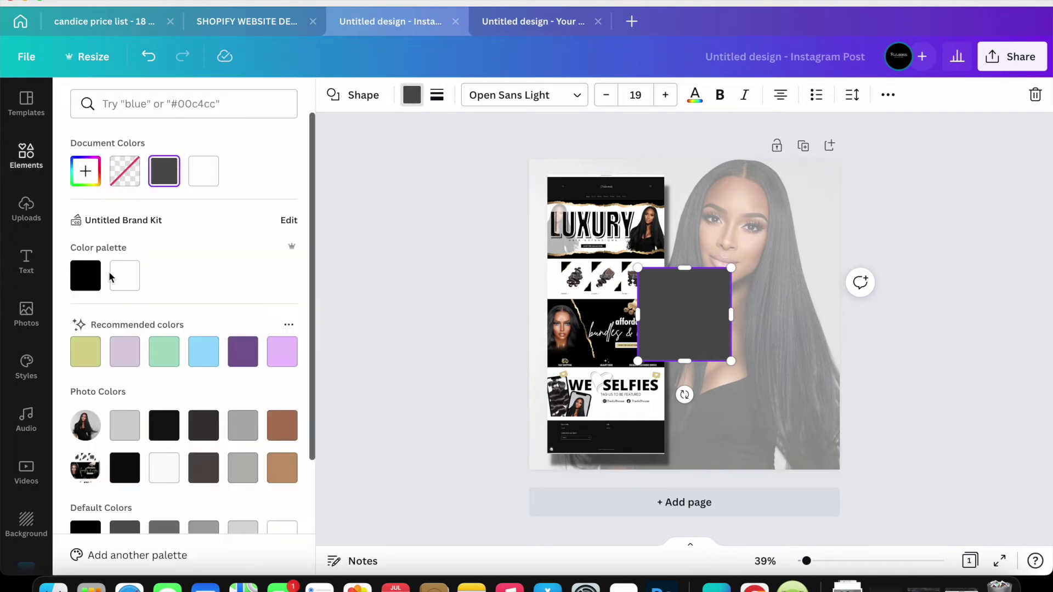
pyautogui.click(86, 275)
# Step: Flatten the black square into a thin bar, stretch it across the full page width and place it near the page's bottom edge
pyautogui.moveTo(692, 270); pyautogui.dragTo(693, 349)
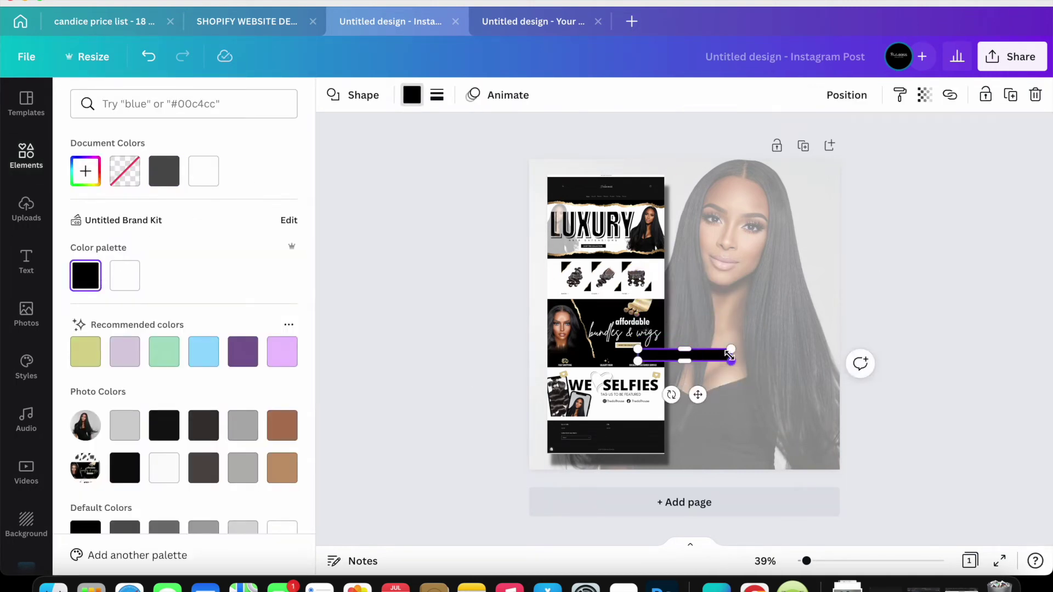
pyautogui.moveTo(779, 358); pyautogui.dragTo(841, 360)
pyautogui.moveTo(579, 357); pyautogui.dragTo(519, 357)
pyautogui.moveTo(700, 400); pyautogui.dragTo(699, 496)
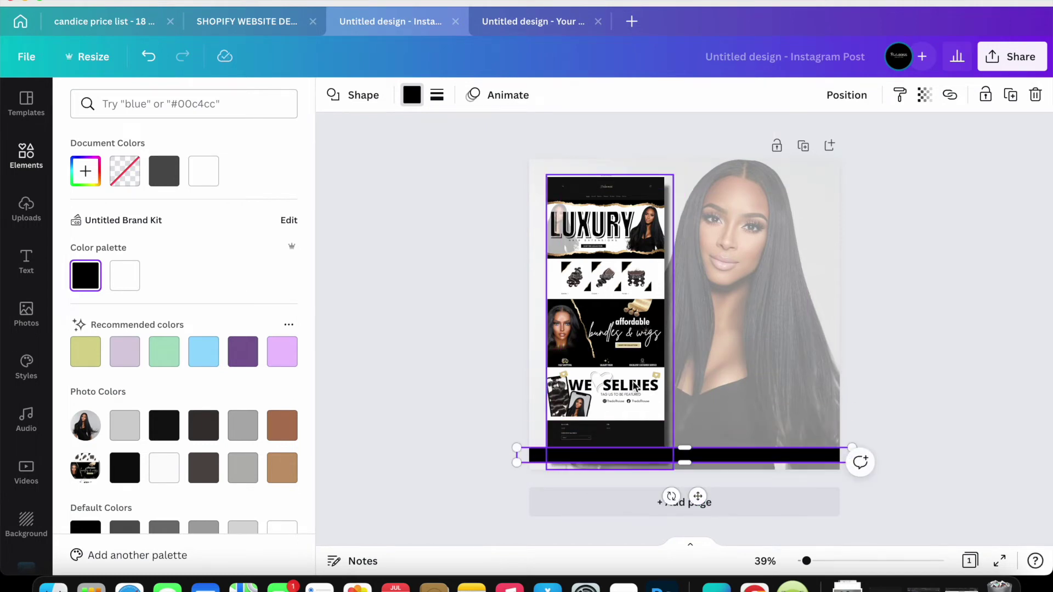
# Step: Shift the store screenshot up slightly so it ends above the black bar, and select the bar
pyautogui.click(647, 434)
pyautogui.click(722, 394)
pyautogui.click(716, 455)
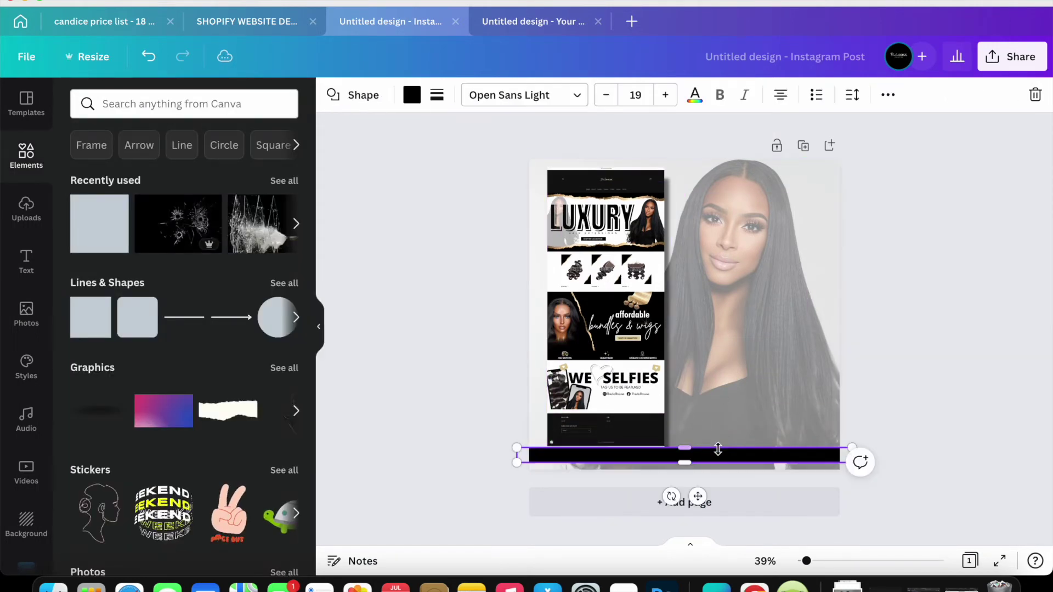
# Step: Make the black bar slightly thinner by lowering its top edge
pyautogui.moveTo(686, 449); pyautogui.dragTo(687, 453)
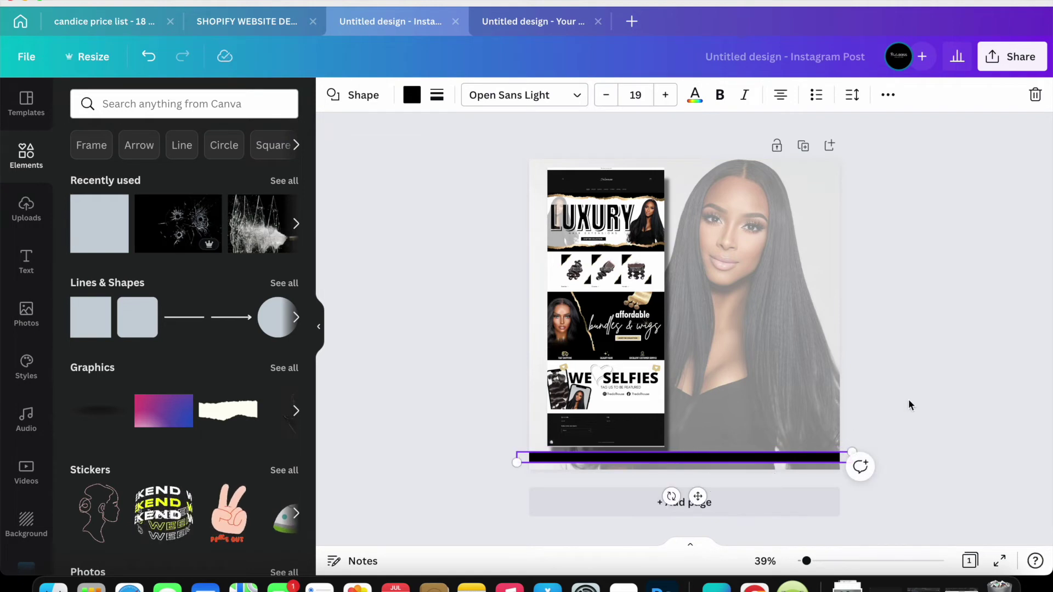
pyautogui.click(909, 400)
pyautogui.click(34, 280)
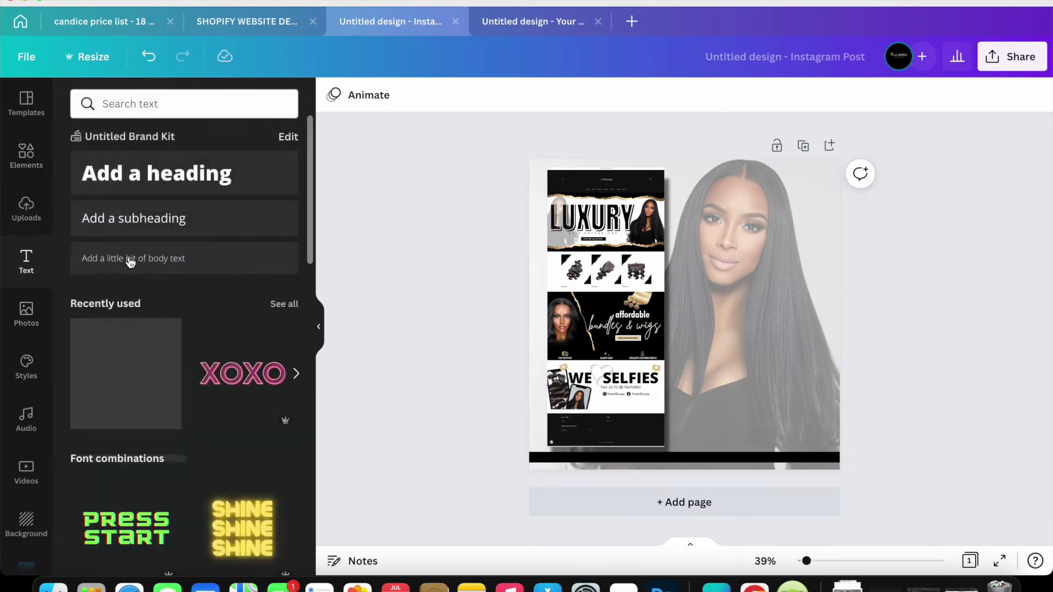
pyautogui.moveTo(567, 340); pyautogui.dragTo(656, 357)
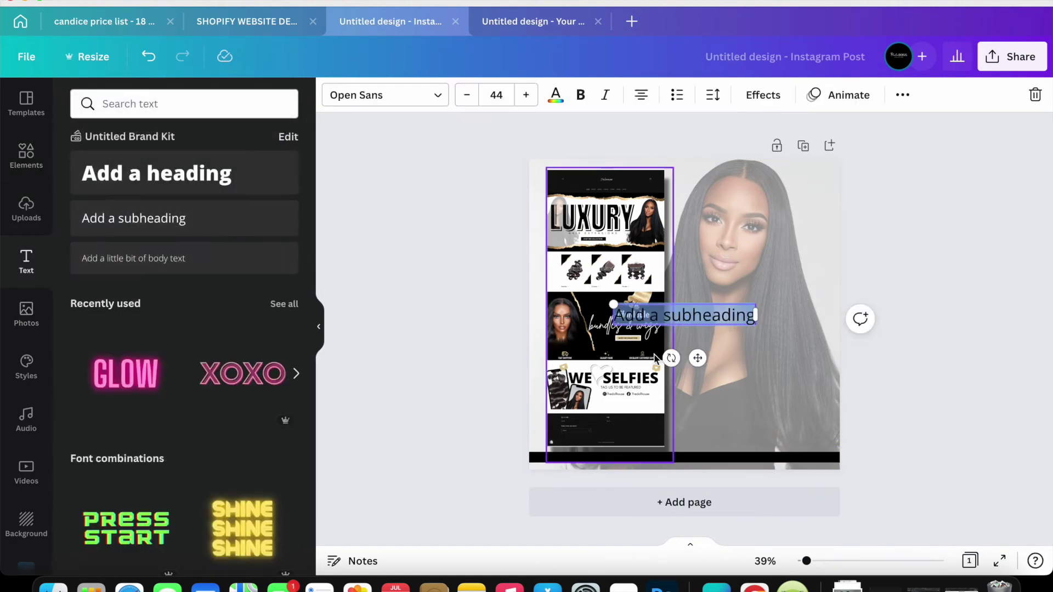
pyautogui.write('WEBS')
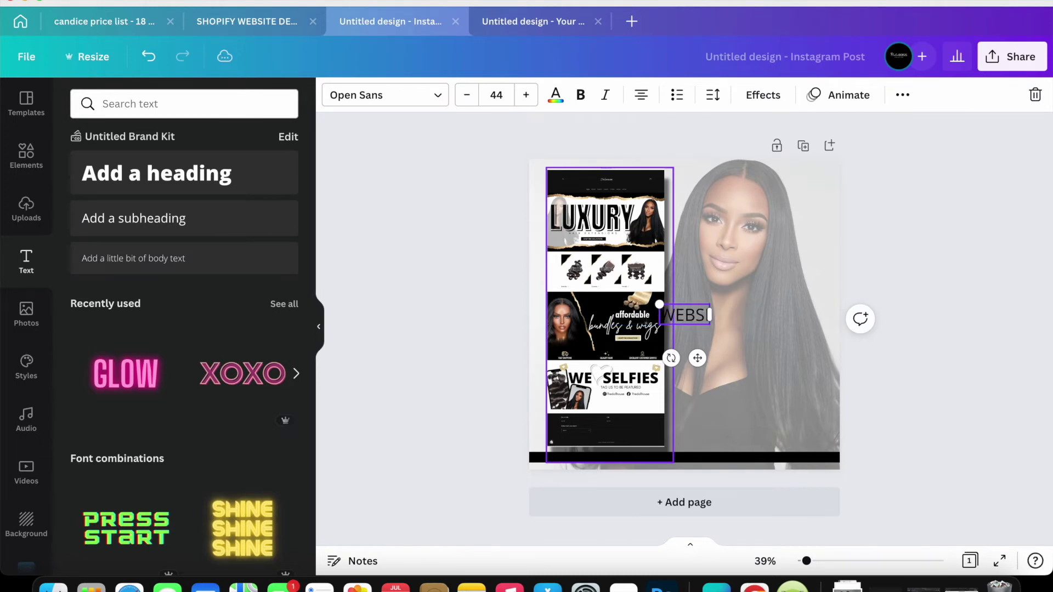
pyautogui.write('ITE DEVLEOPMENT ')
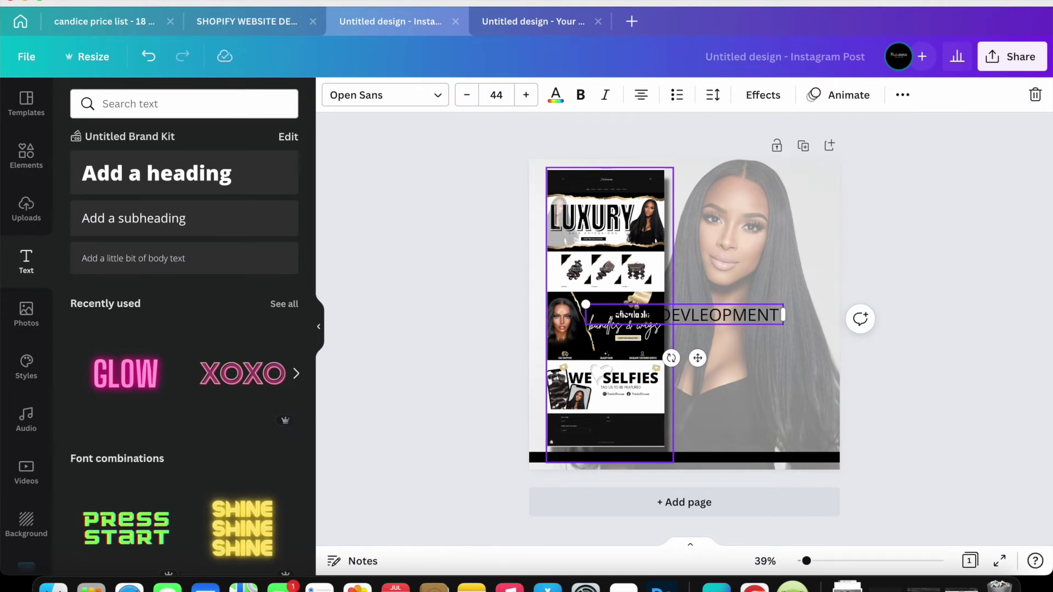
pyautogui.write('BY: FL')
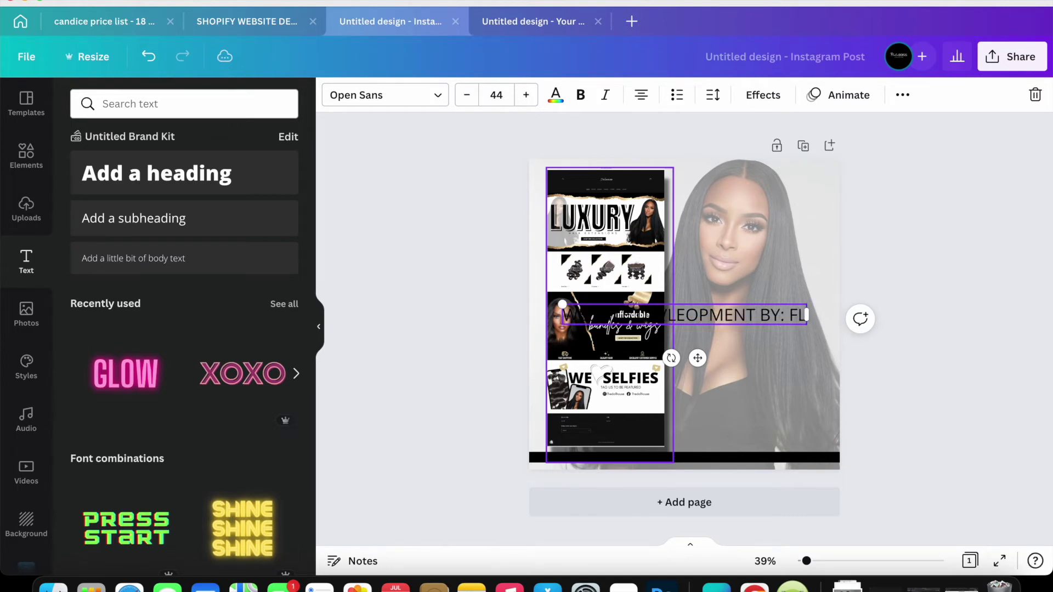
pyautogui.write('AWLESSGFX| W')
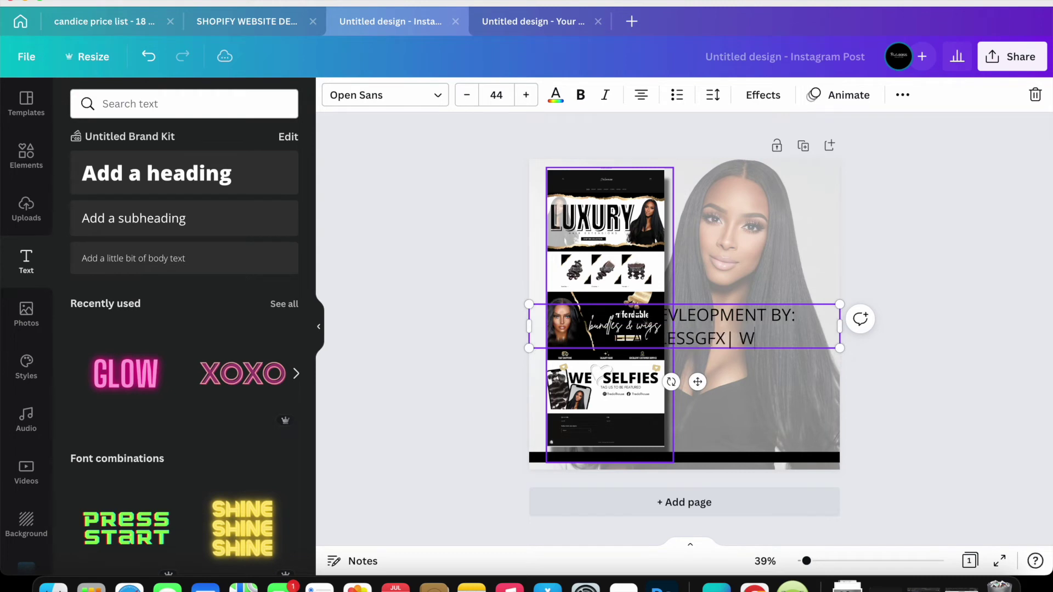
pyautogui.write('WW.FLAWLESSBOSSCOLLECTION.COM')
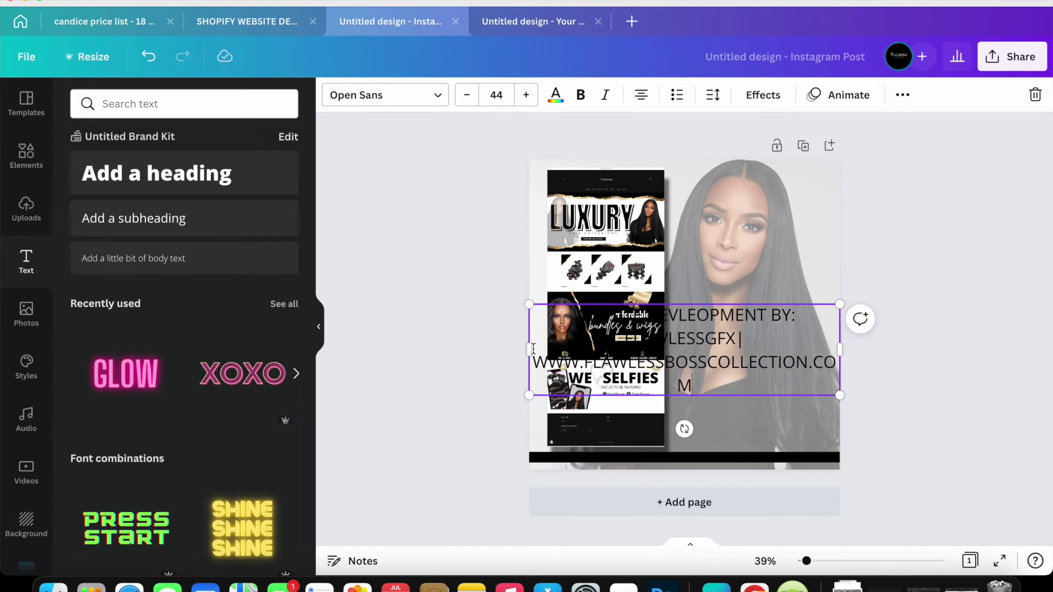
# Step: Fit the subheading on one line at size 21, colour it white and set its font to Futura Bold
pyautogui.moveTo(529, 350); pyautogui.dragTo(497, 333)
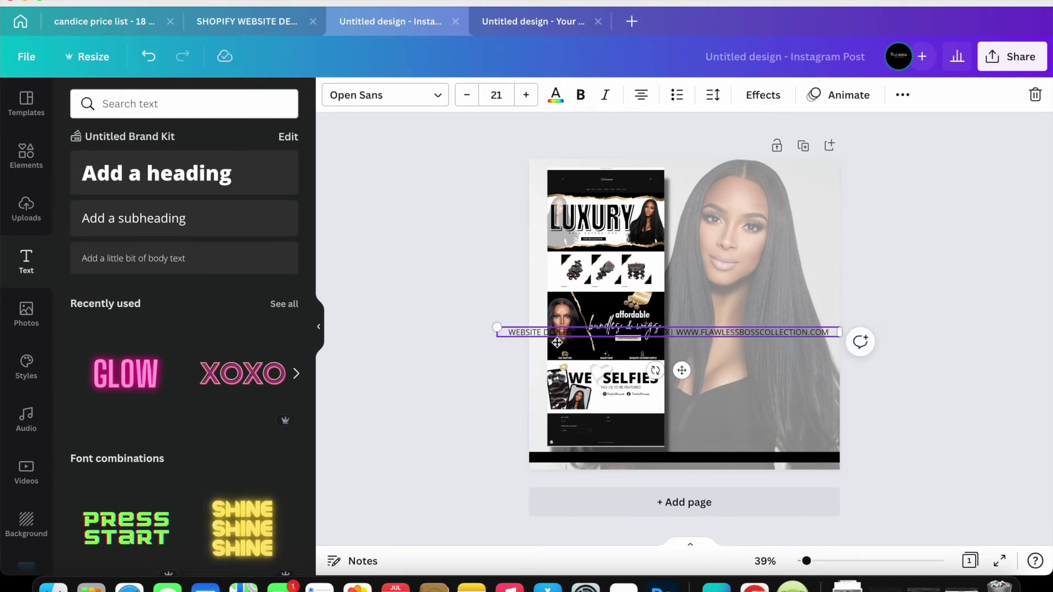
pyautogui.click(556, 96)
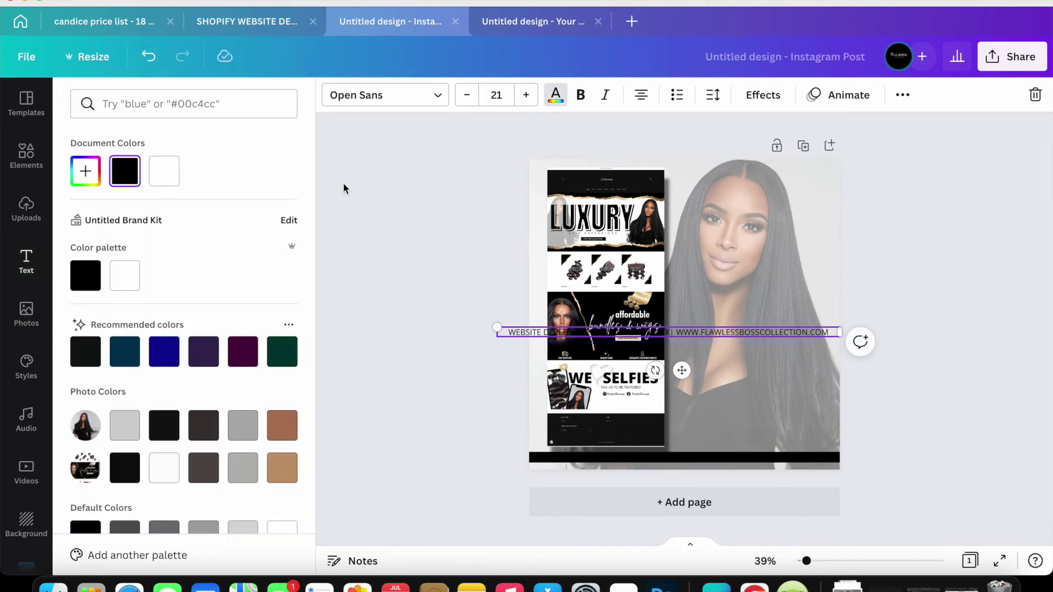
pyautogui.click(164, 171)
pyautogui.click(387, 108)
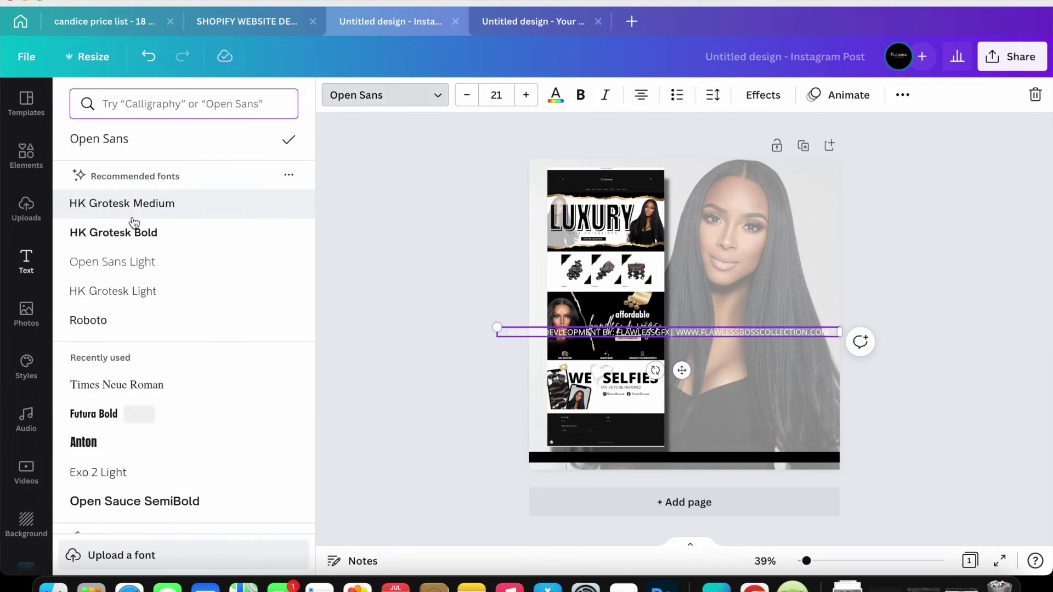
pyautogui.click(110, 414)
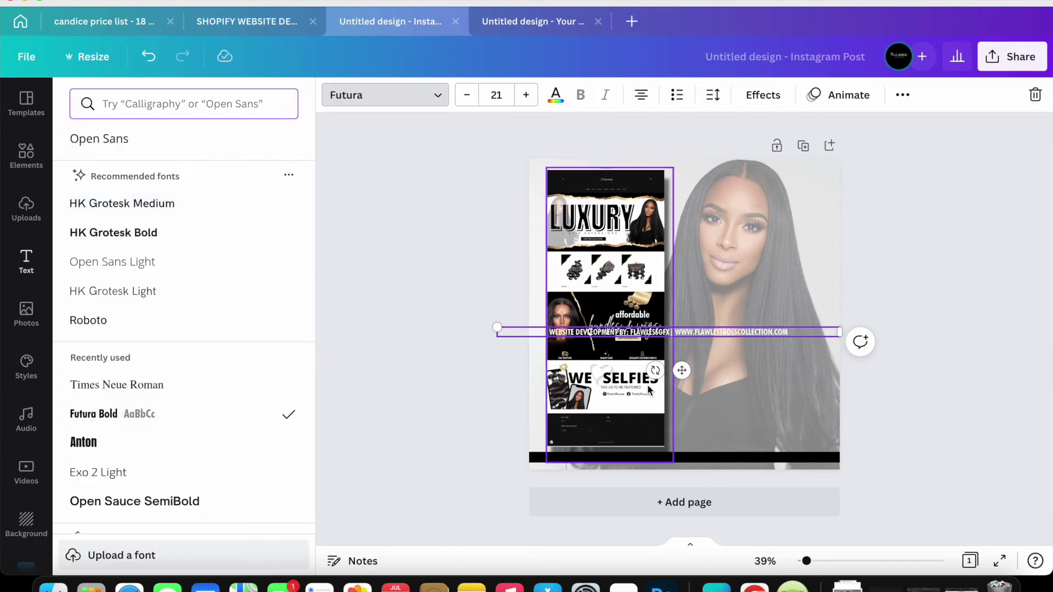
# Step: Place the white text line centred on the black bar and collapse the side panel to show the whole post
pyautogui.moveTo(682, 370); pyautogui.dragTo(709, 494)
pyautogui.click(901, 371)
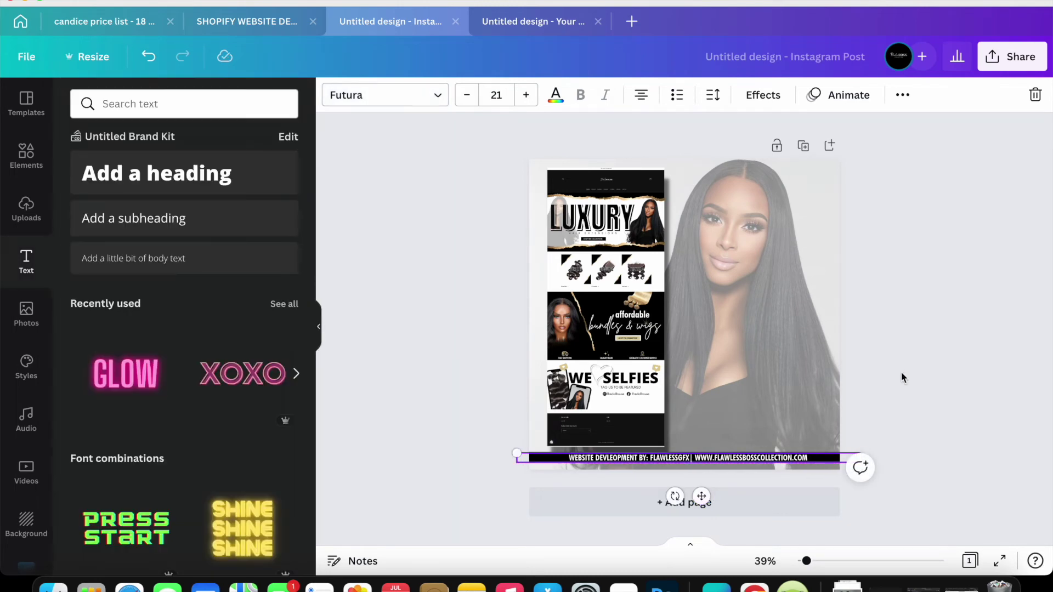
pyautogui.click(321, 329)
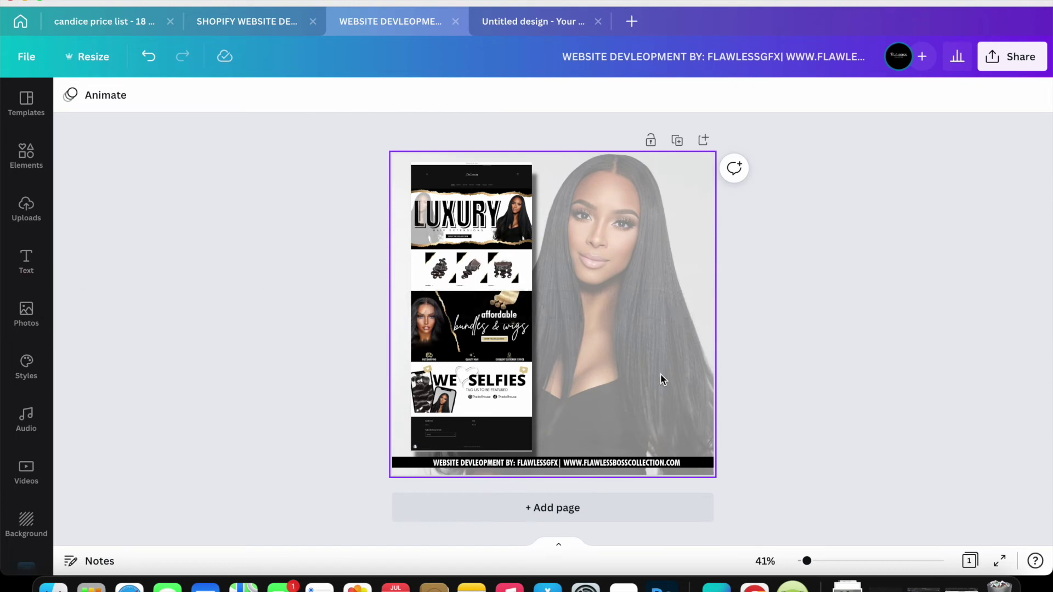
# Step: Switch to the blank Your Story design, add the uploaded store screenshot and move it up and towards the page's left side
pyautogui.click(536, 27)
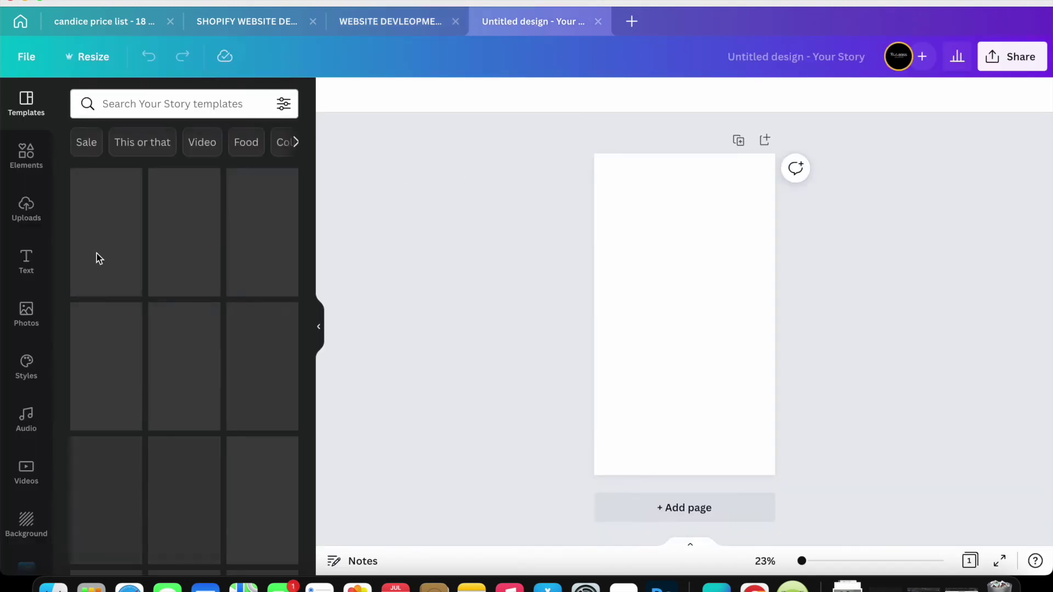
pyautogui.click(26, 207)
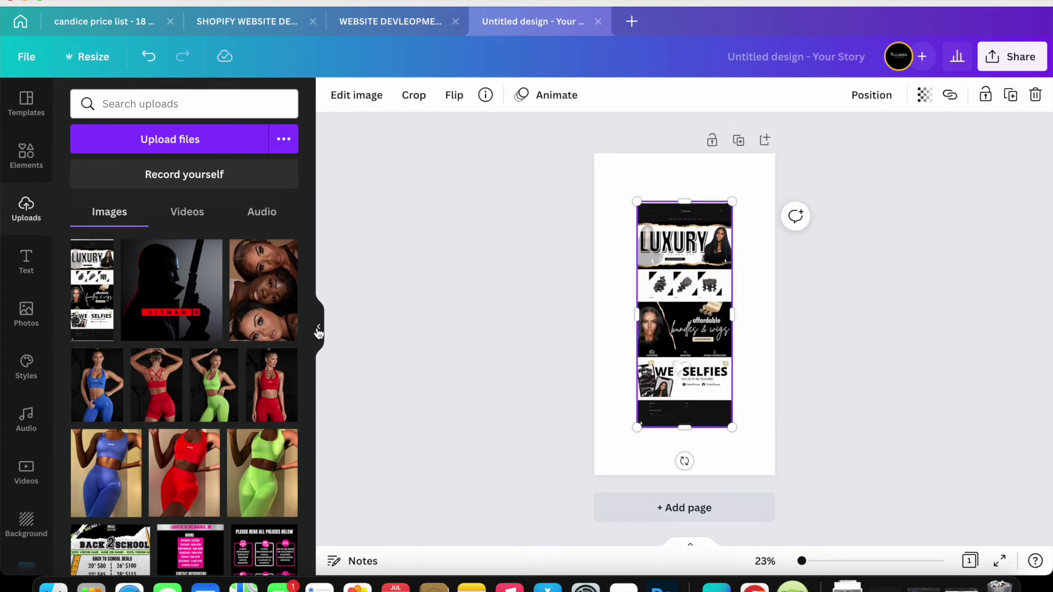
pyautogui.click(318, 332)
pyautogui.moveTo(575, 350); pyautogui.dragTo(549, 342)
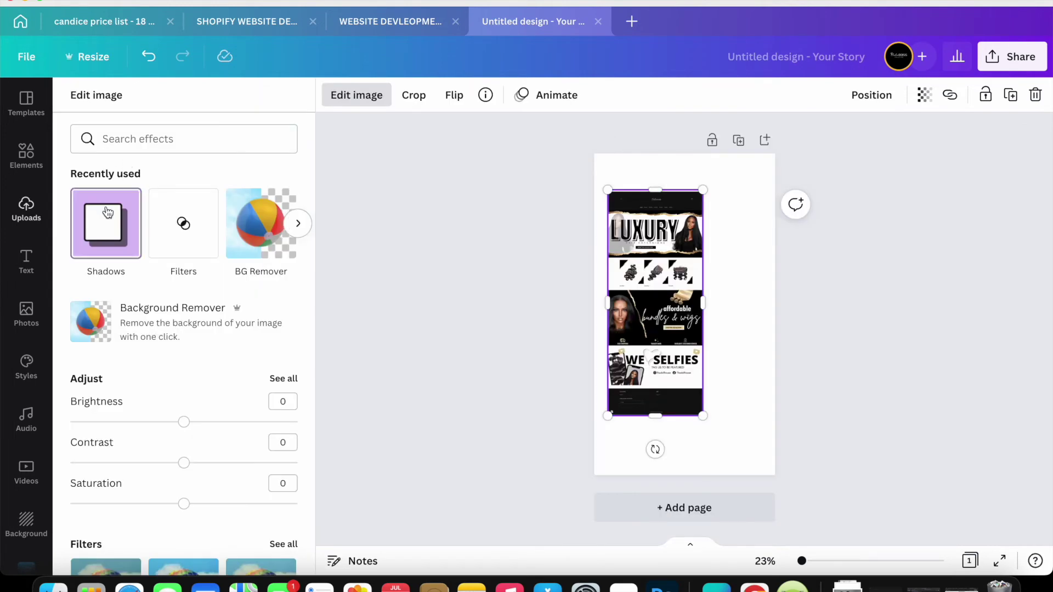
# Step: Apply a Drop shadow with an offset of 4 to the store screenshot
pyautogui.click(107, 213)
pyautogui.click(263, 175)
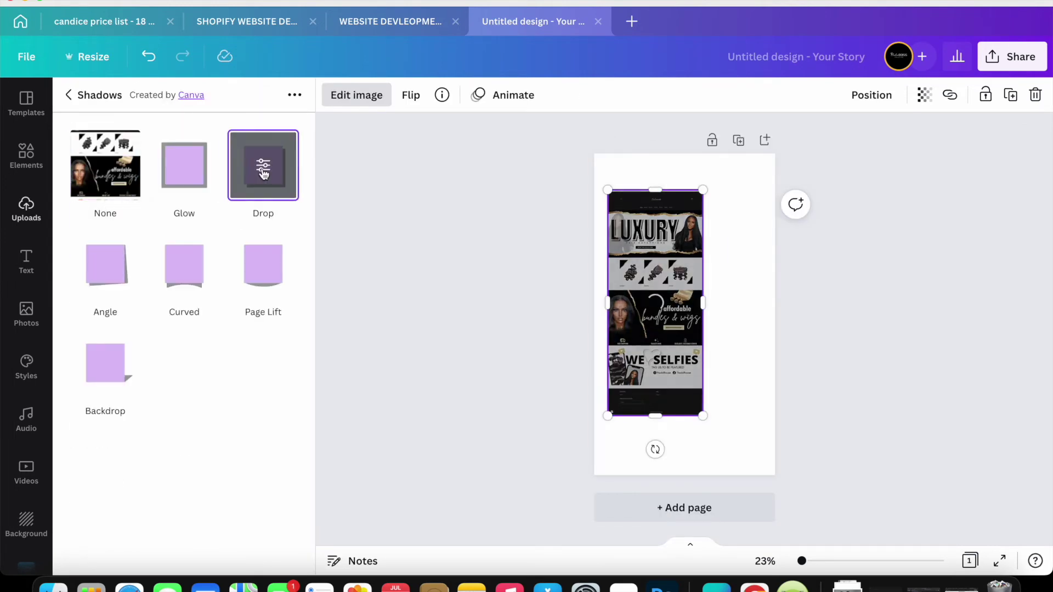
pyautogui.click(258, 176)
pyautogui.moveTo(133, 204); pyautogui.dragTo(186, 205)
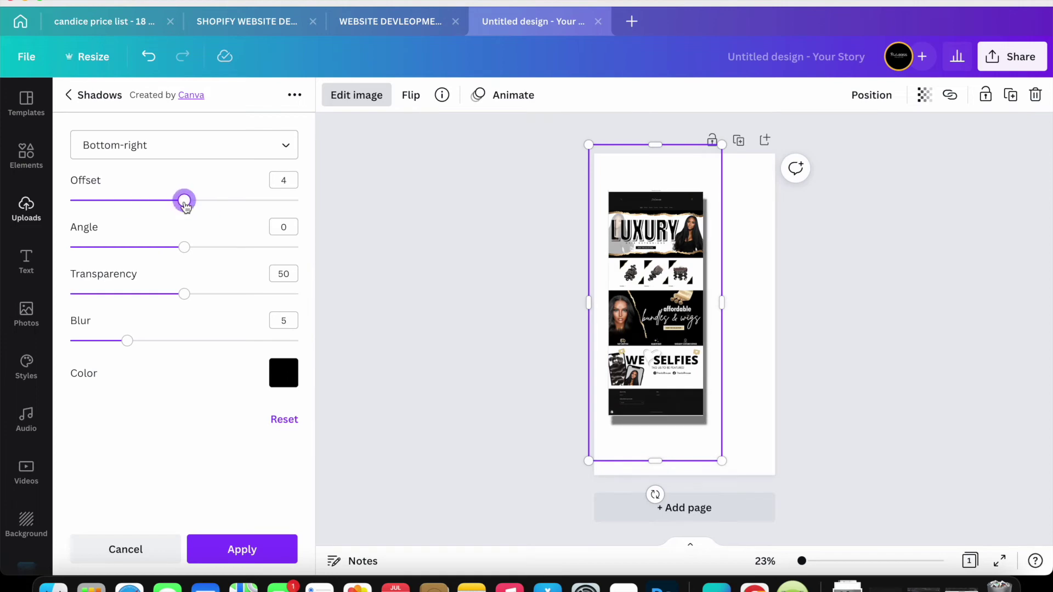
pyautogui.click(277, 543)
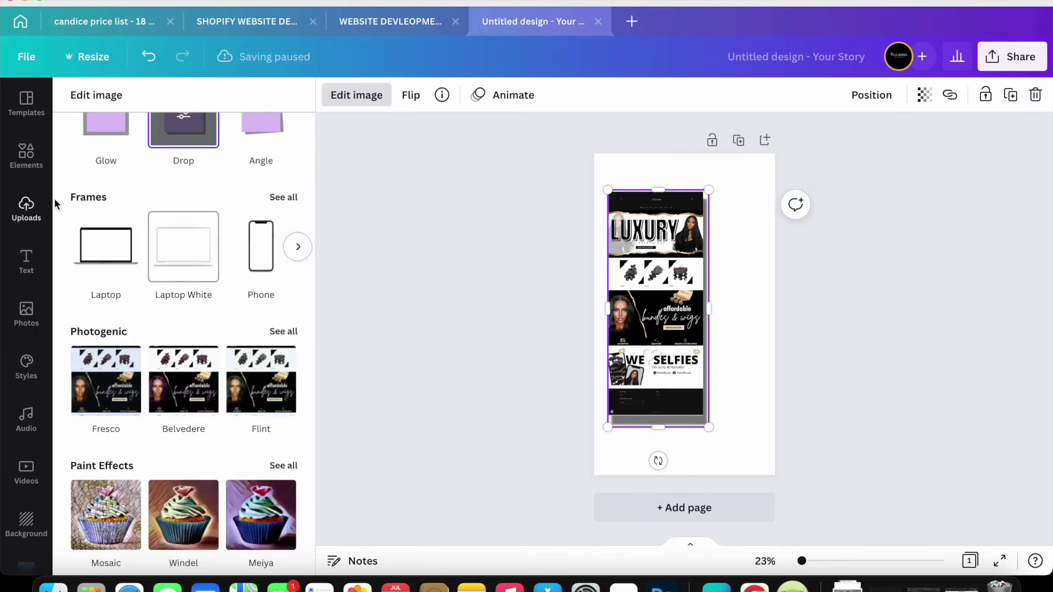
# Step: Add the uploaded photo of the long-haired model in the black top and enlarge it to cover the whole story page
pyautogui.click(26, 208)
pyautogui.moveTo(311, 263); pyautogui.dragTo(313, 512)
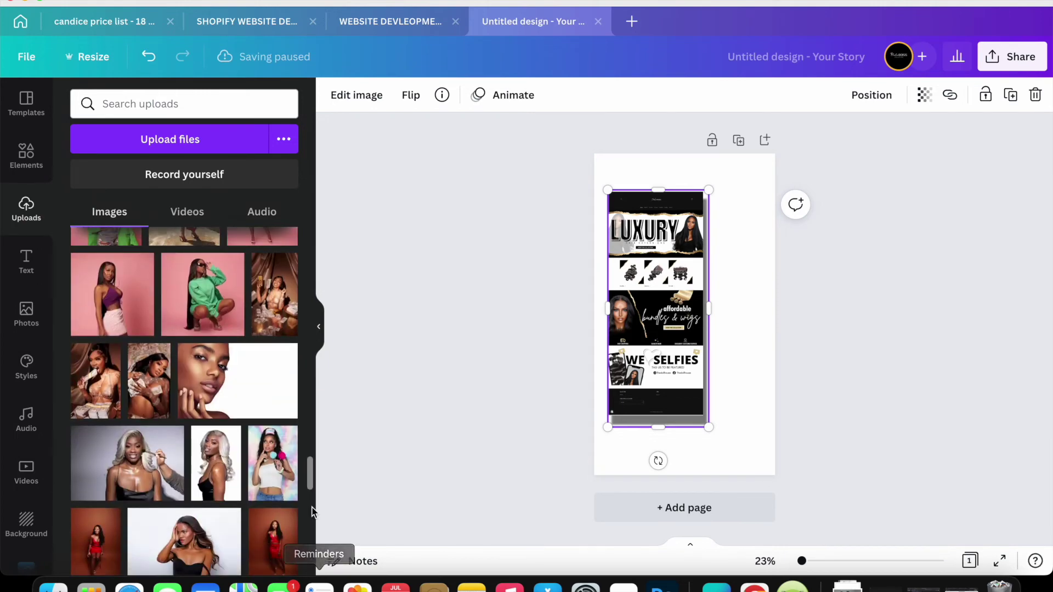
pyautogui.moveTo(310, 471); pyautogui.dragTo(310, 570)
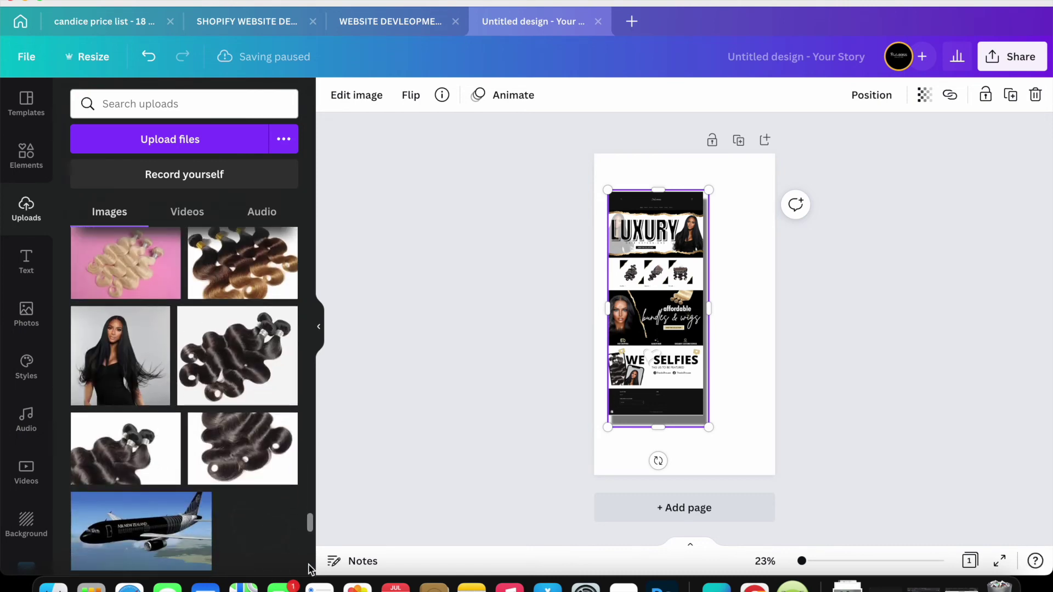
pyautogui.click(140, 402)
pyautogui.moveTo(682, 343); pyautogui.dragTo(661, 232)
pyautogui.moveTo(729, 284); pyautogui.dragTo(929, 503)
pyautogui.moveTo(726, 373); pyautogui.dragTo(739, 371)
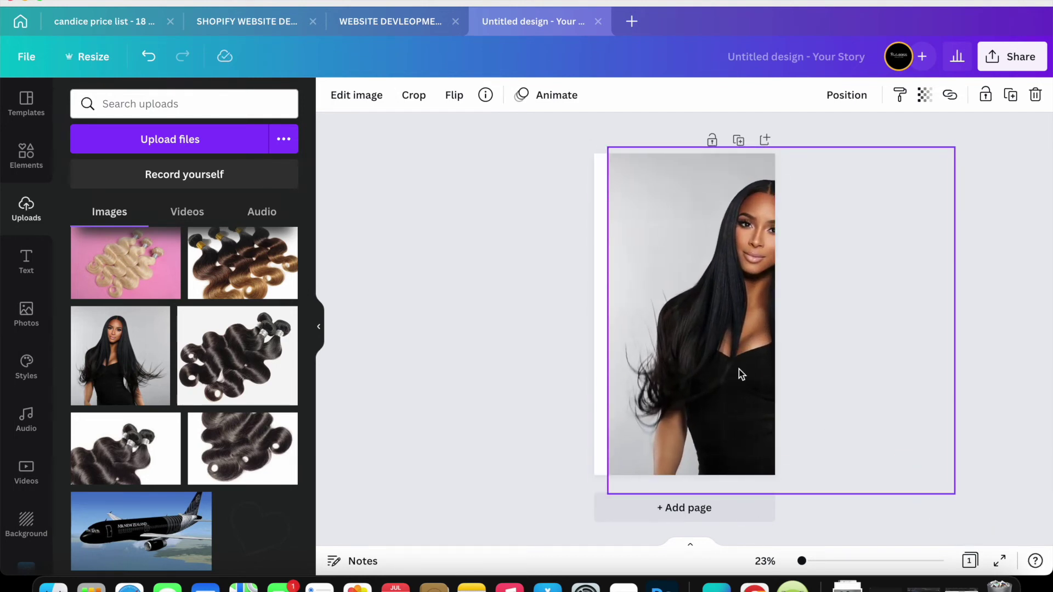
pyautogui.moveTo(593, 325); pyautogui.dragTo(593, 322)
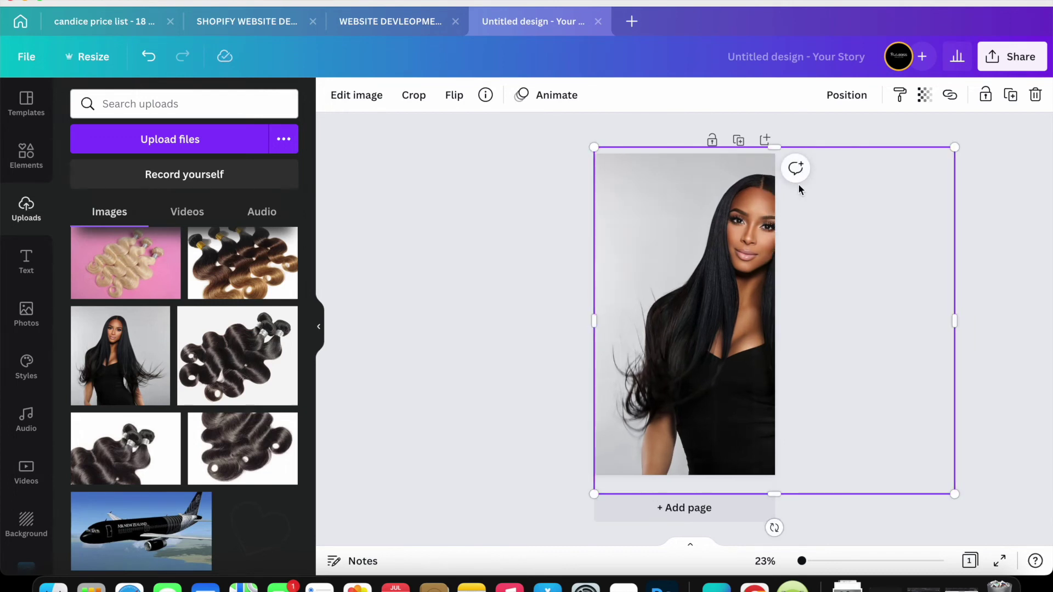
# Step: Send the model photo behind the store screenshot and set its transparency to 59
pyautogui.click(847, 97)
pyautogui.click(794, 136)
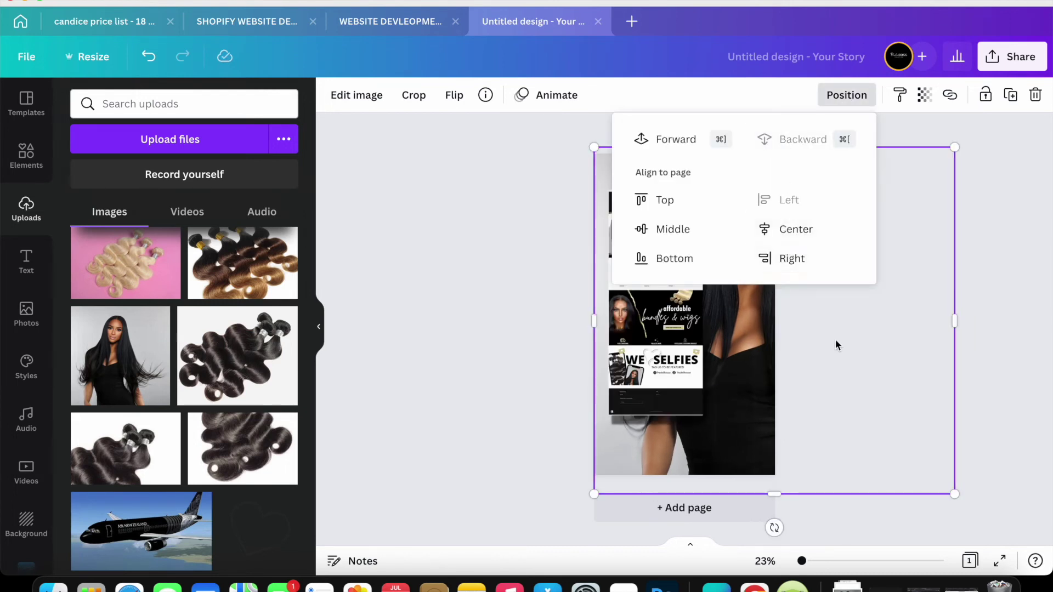
pyautogui.click(867, 230)
pyautogui.click(925, 95)
pyautogui.moveTo(919, 158); pyautogui.dragTo(860, 156)
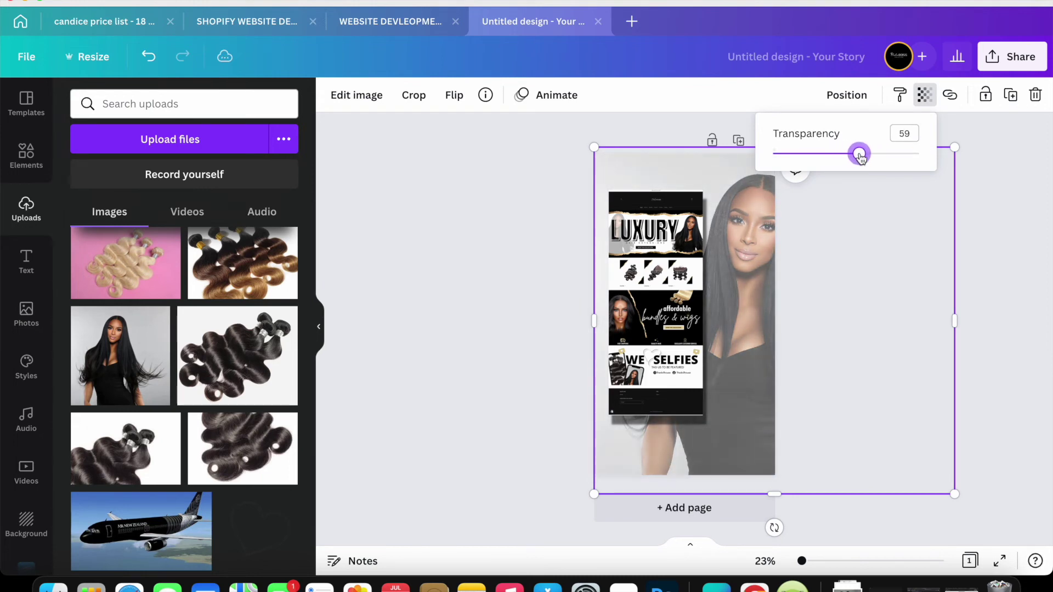
pyautogui.click(857, 227)
# Step: Shift the store screenshot closer to the page's left edge and enlarge it to about 725 × 1,703
pyautogui.click(738, 282)
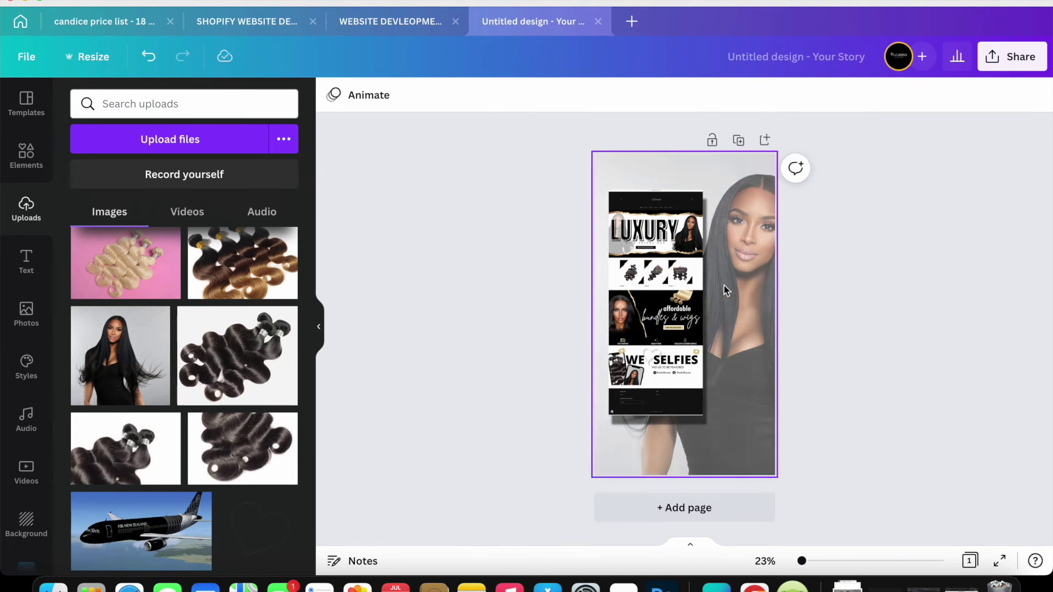
pyautogui.click(660, 296)
pyautogui.click(840, 361)
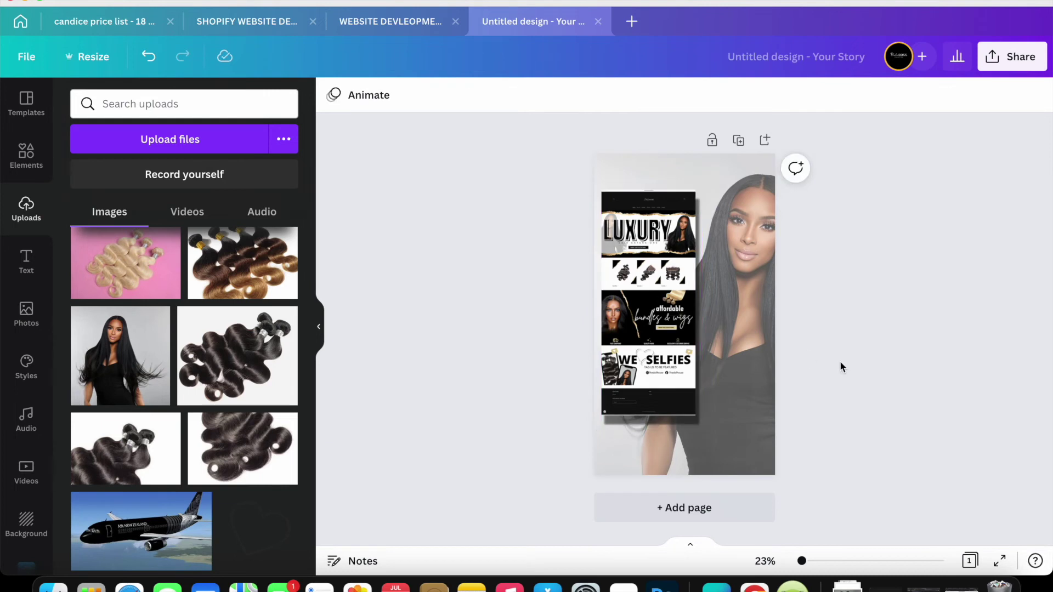
pyautogui.click(665, 385)
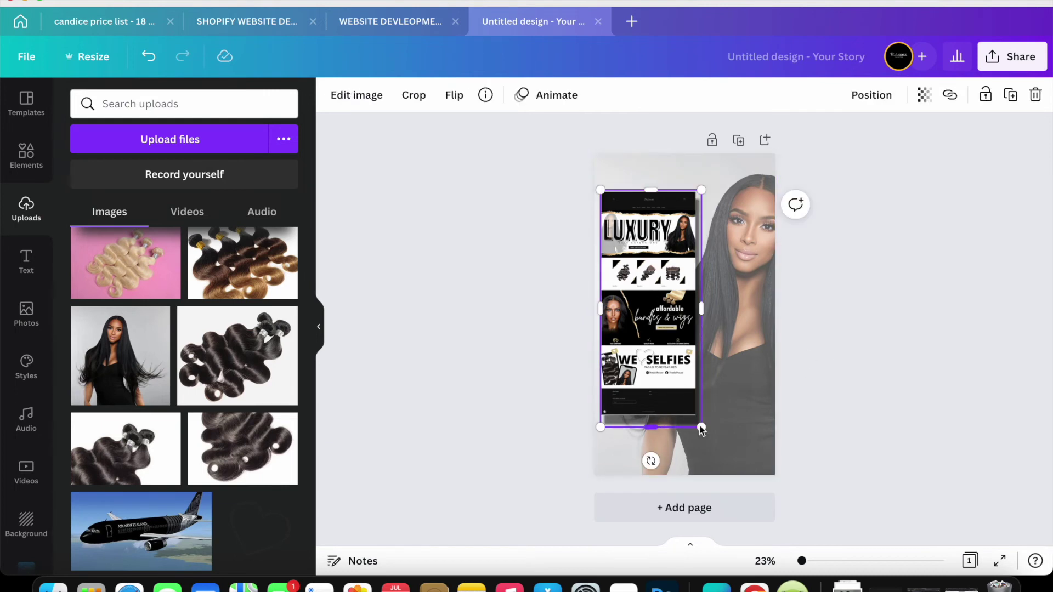
pyautogui.moveTo(704, 433); pyautogui.dragTo(716, 462)
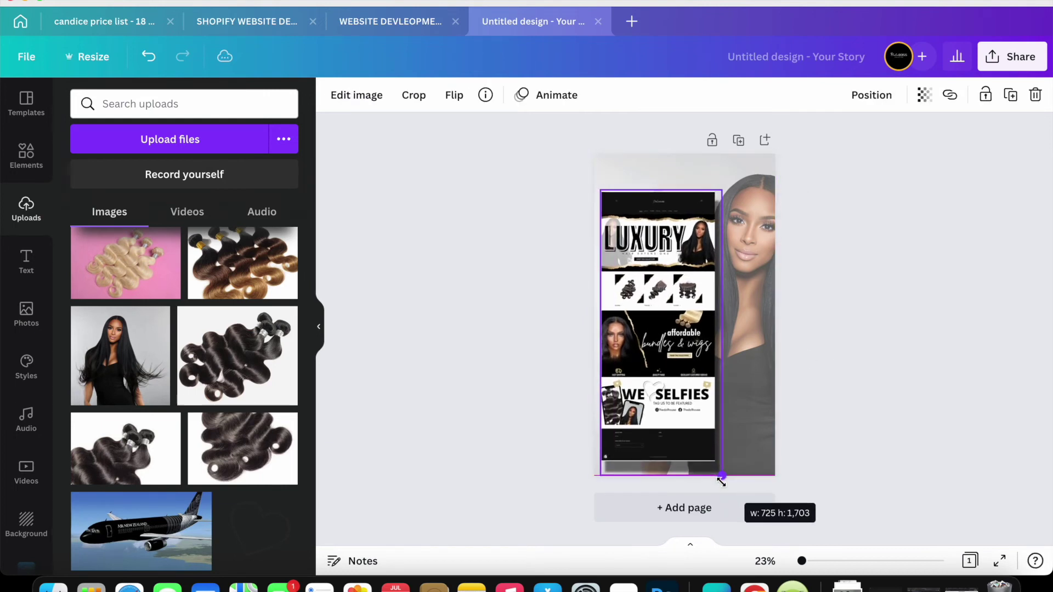
pyautogui.click(909, 409)
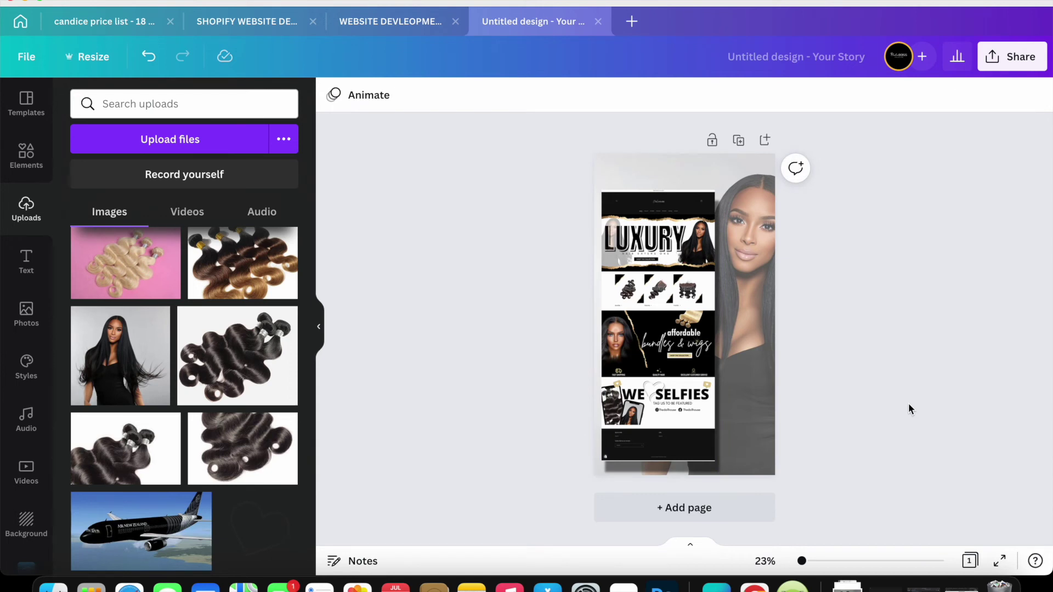
pyautogui.click(687, 394)
pyautogui.click(924, 338)
# Step: Review the Instagram Post design, look at the GoFullPage capture in Chrome and return to the post in Canva
pyautogui.click(400, 20)
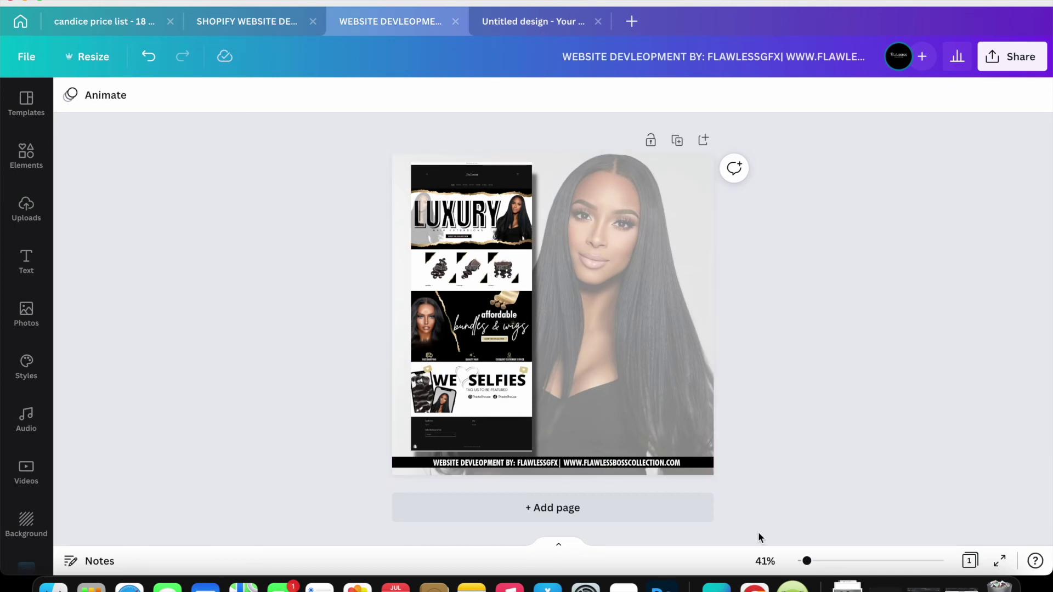
pyautogui.click(754, 588)
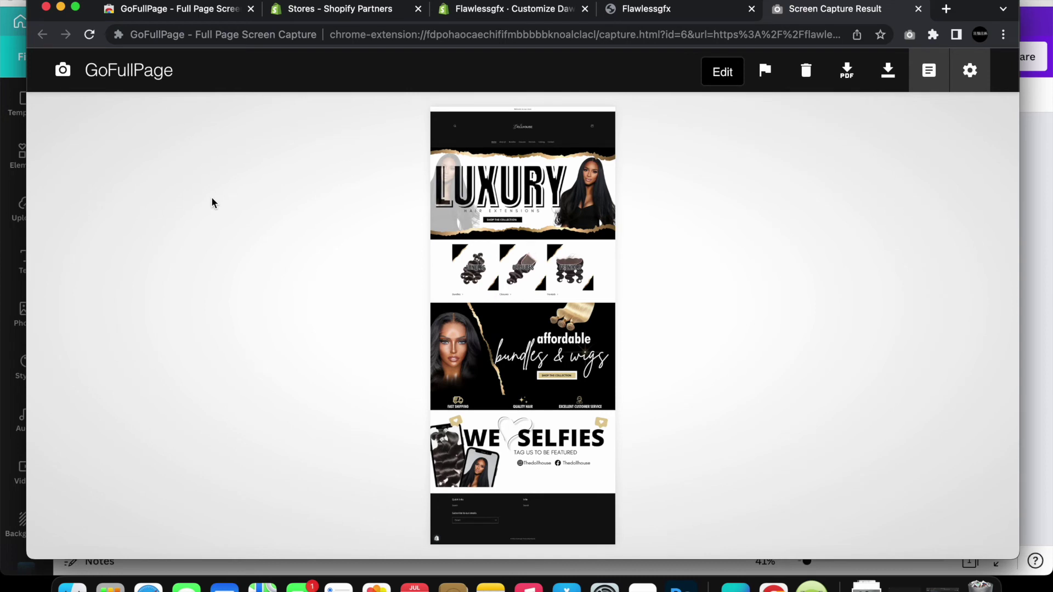
pyautogui.click(60, 6)
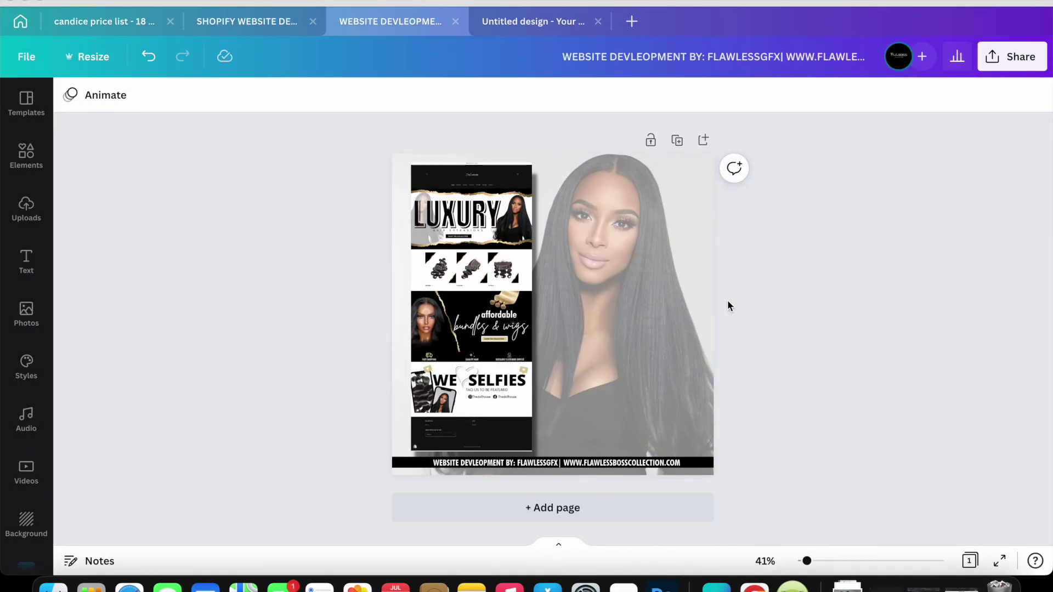
pyautogui.click(40, 3)
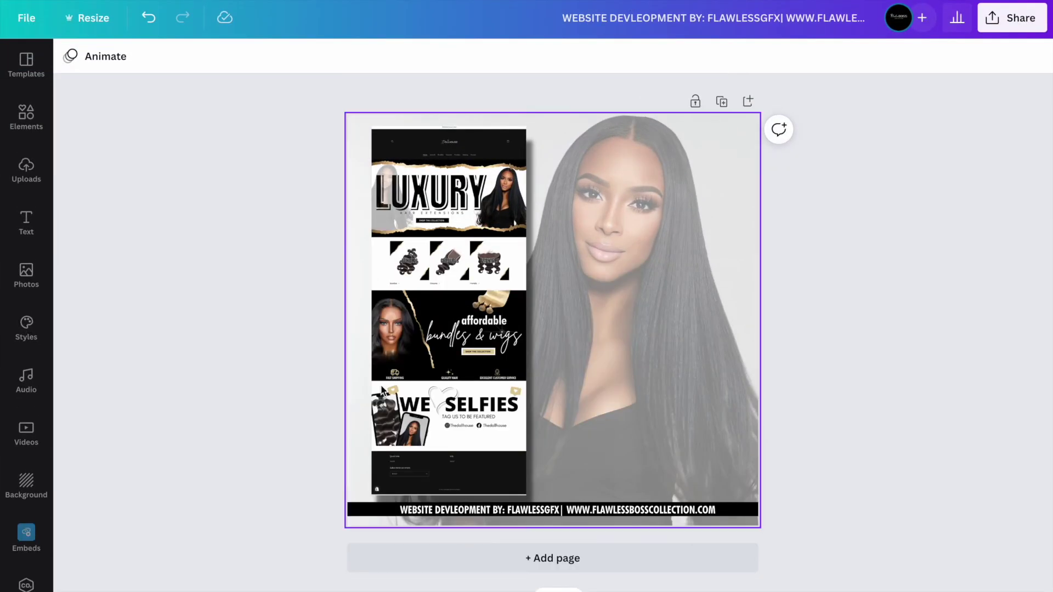
# Step: Switch to Chrome and view the GoFullPage - Full Page Screen Capture extension's page in the Chrome Web Store
pyautogui.moveTo(621, 587)
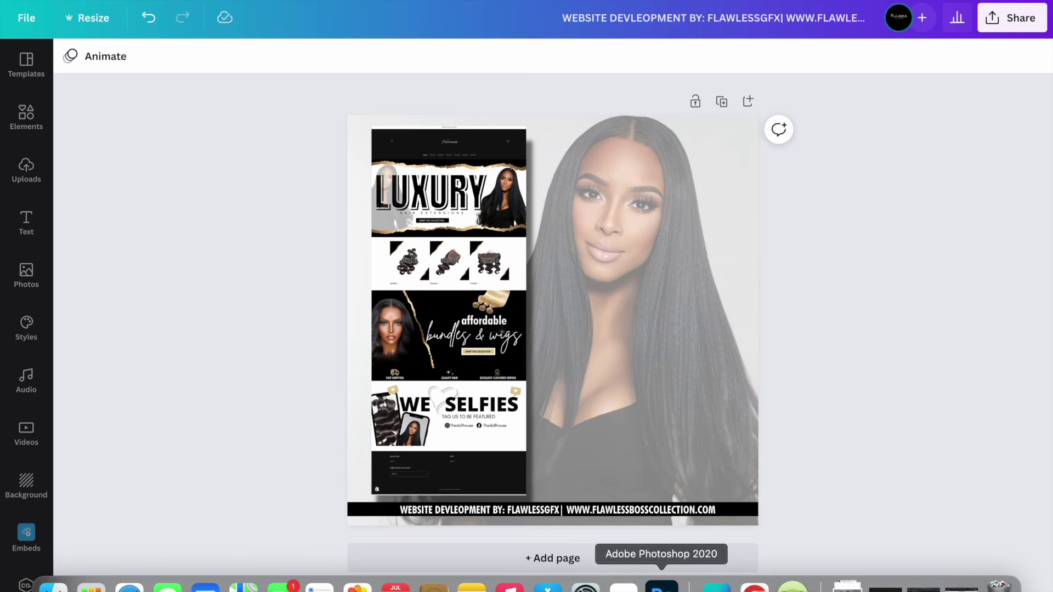
pyautogui.click(754, 586)
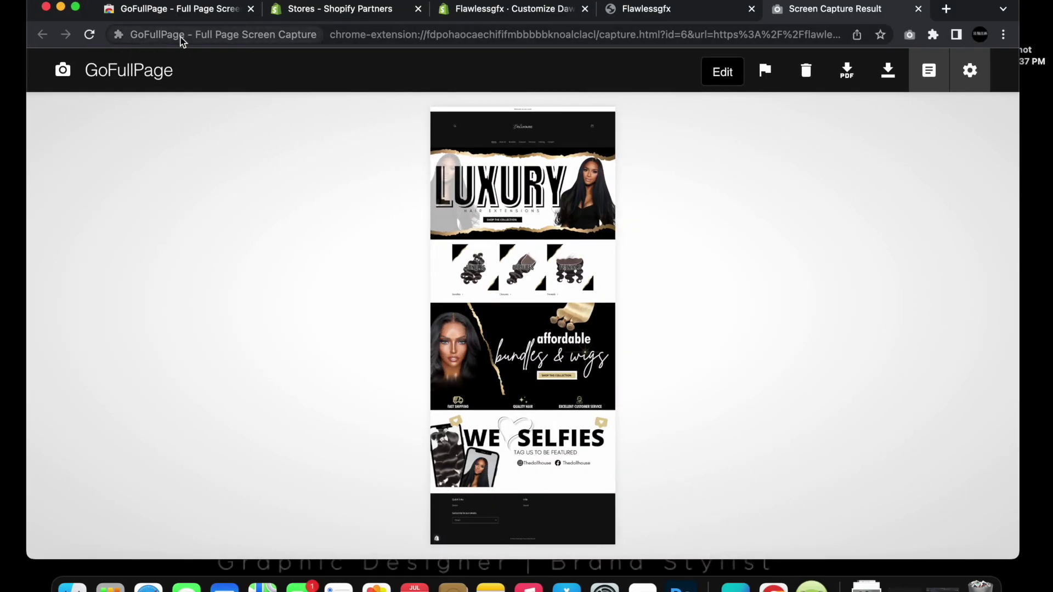
pyautogui.click(171, 12)
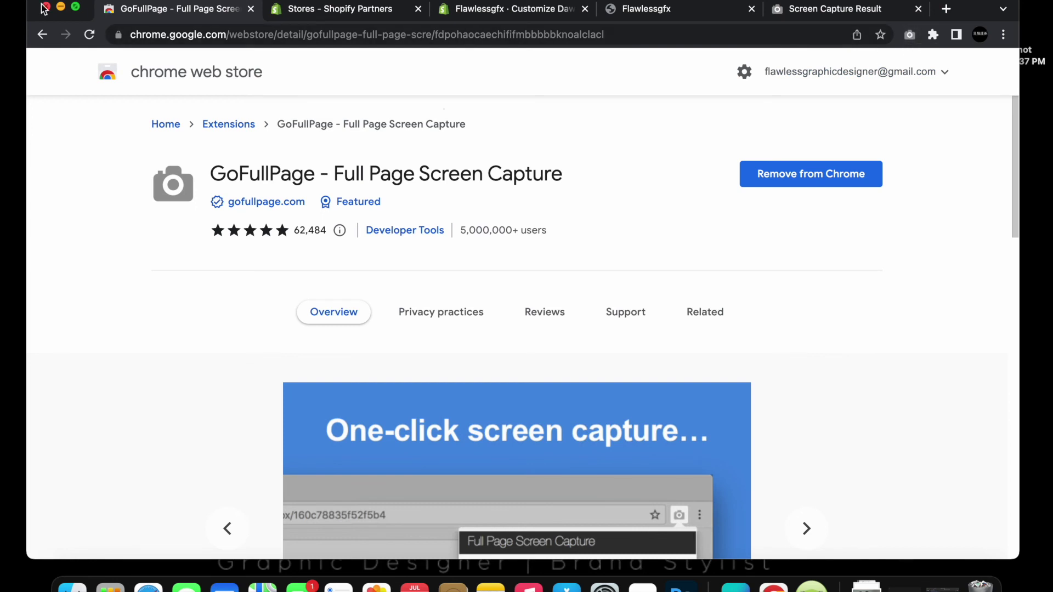
# Step: View the flawlessgfx.myshopify.com storefront in full screen, examine the selfies section and footer, and return to the page header
pyautogui.press('ctrl+super+f')
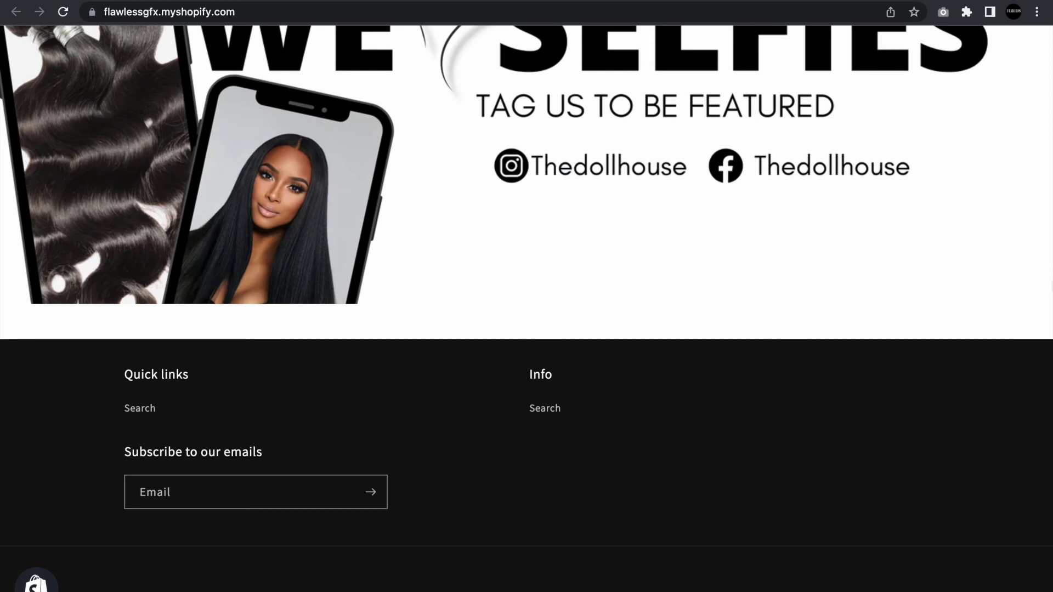
pyautogui.scroll(3, 1030, 343)
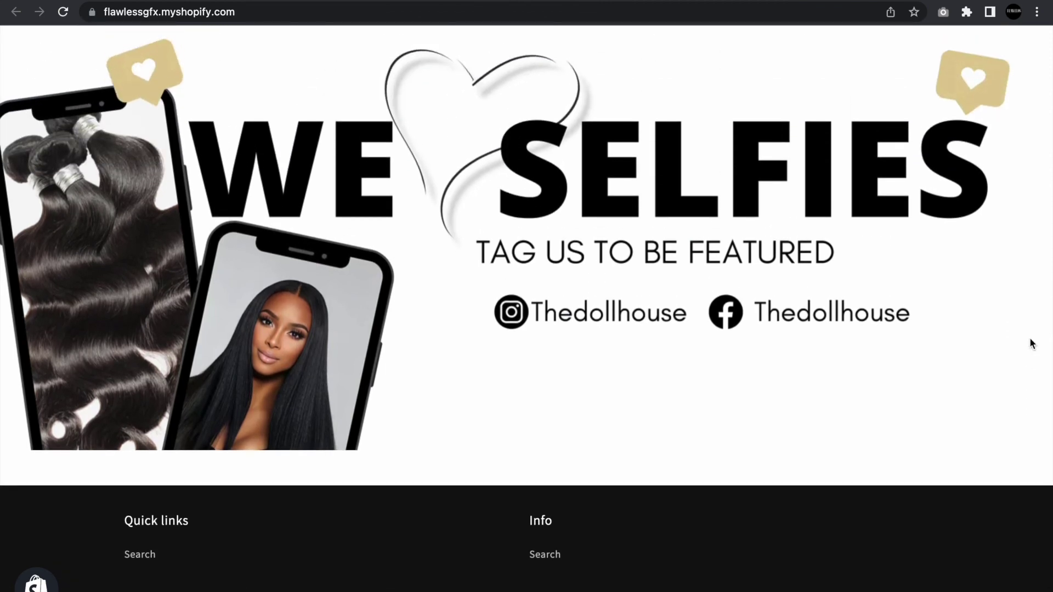
pyautogui.scroll(3, 1031, 344)
pyautogui.scroll(-5, 1031, 344)
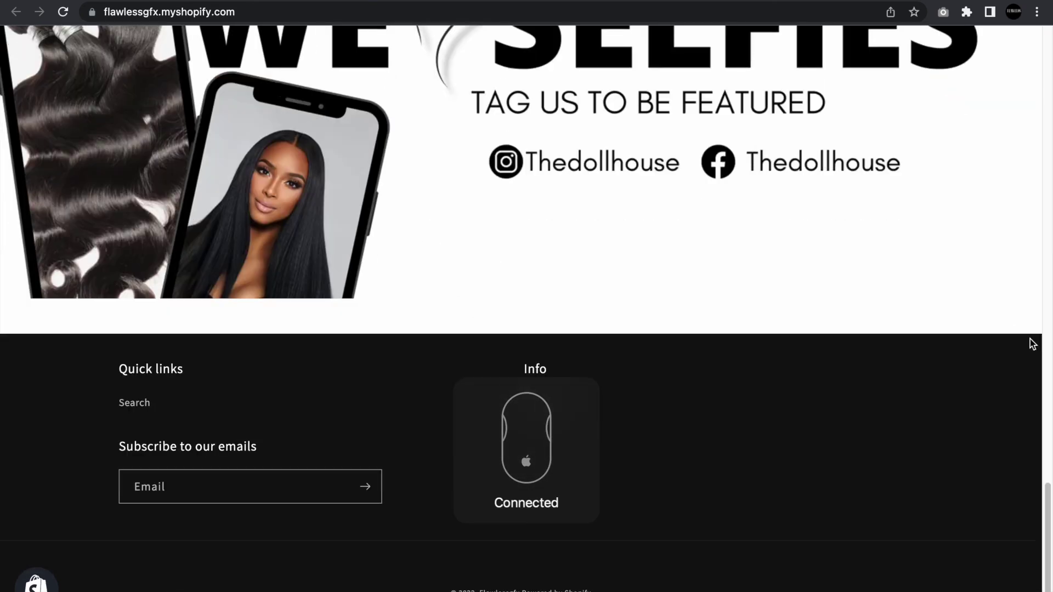
pyautogui.scroll(15, 1030, 344)
pyautogui.scroll(3, 1031, 343)
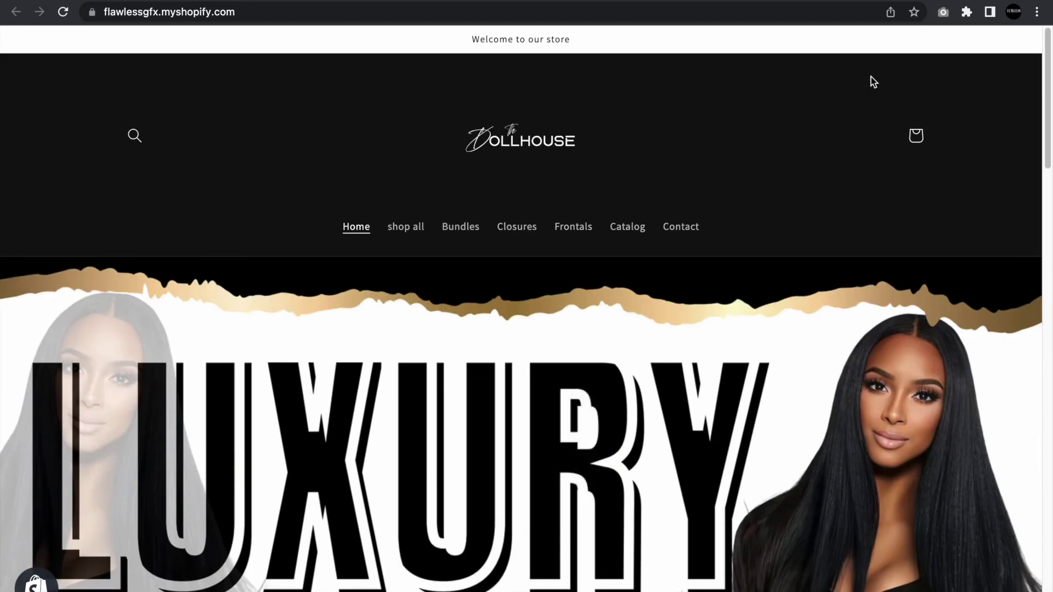